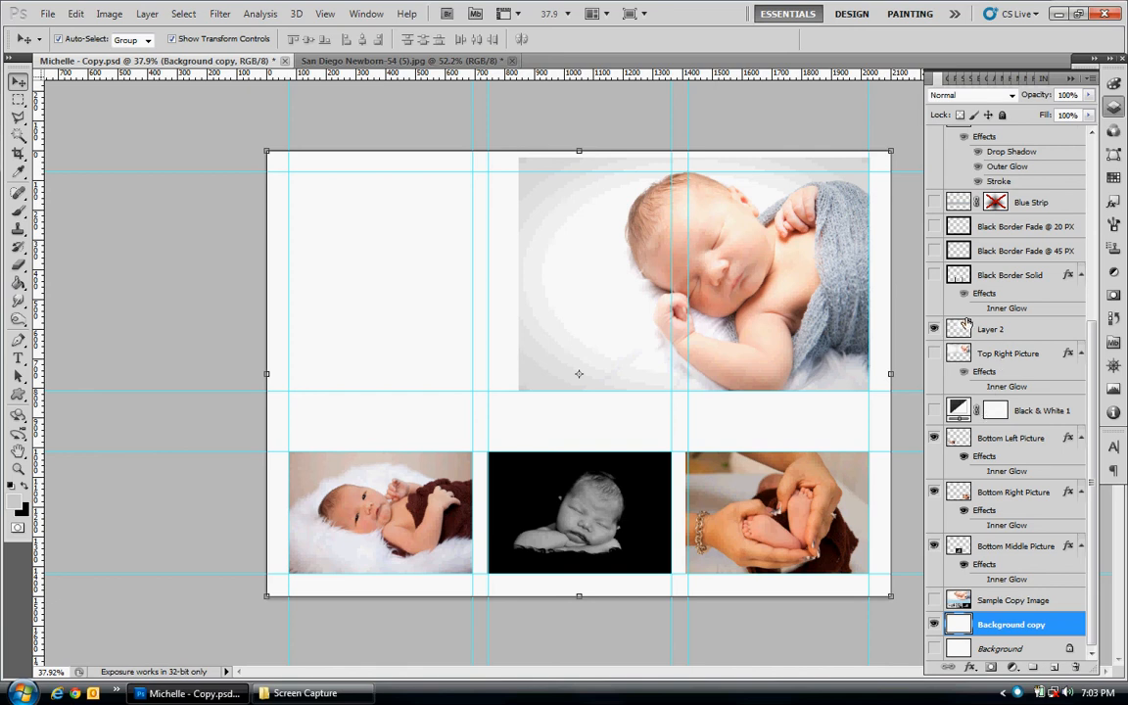
Move Layer 2 in the layer stack beneath the Black & White 1 adjustment layer, directly above Bottom Left Picture
left_click_drag(987, 411, 973, 431)
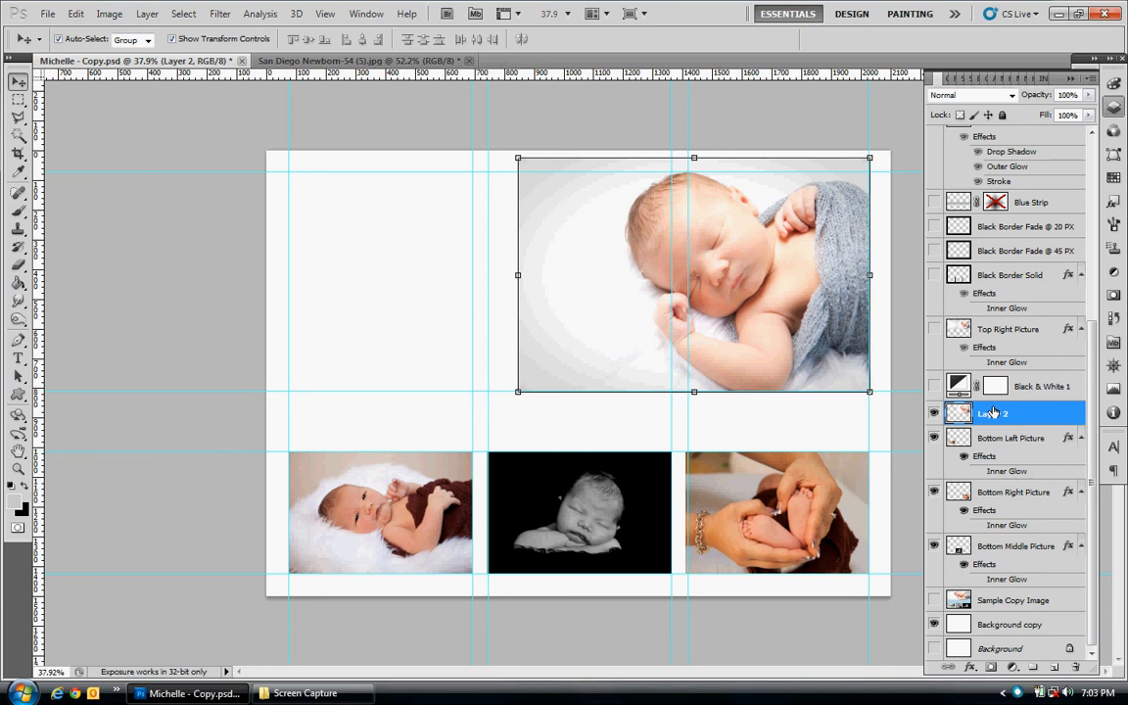
key("ctrl+shift+n")
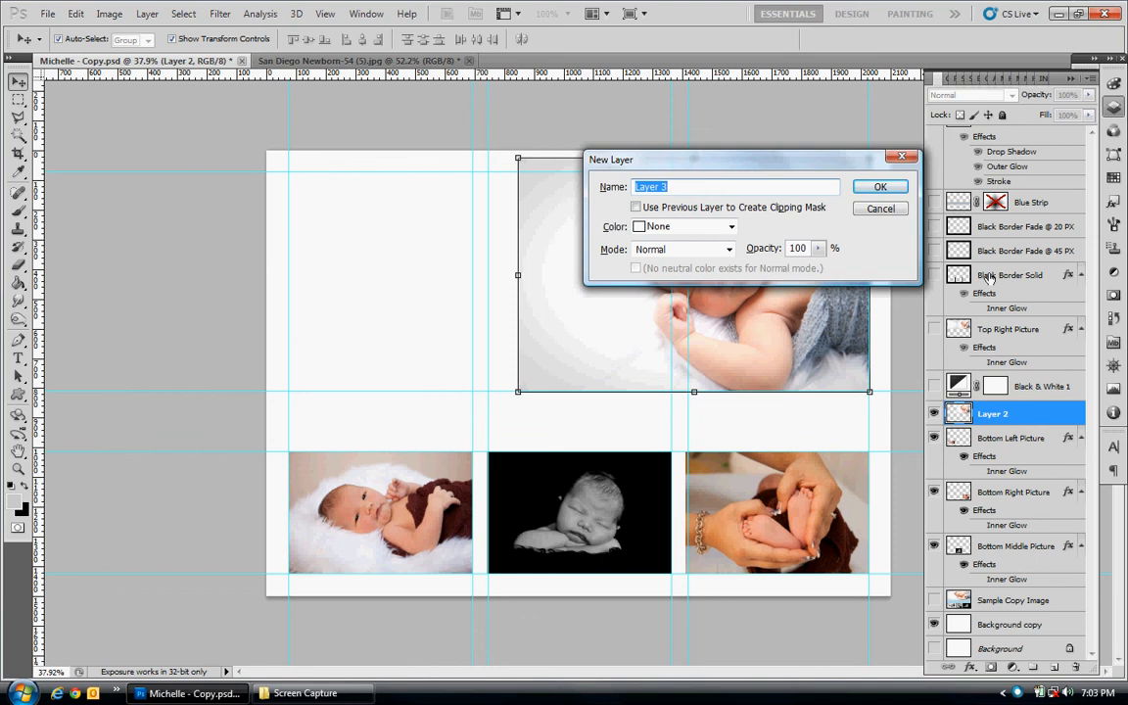
left_click(880, 209)
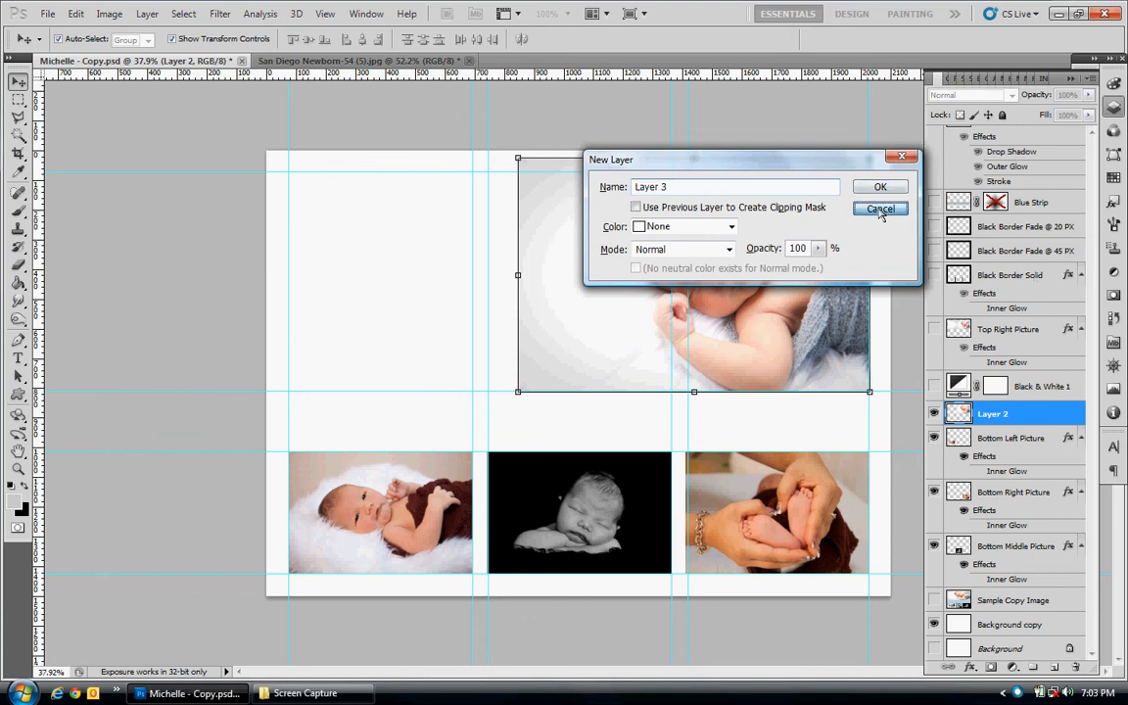
Select the Black Border Solid layer and preview it by turning its visibility on and off
left_click(1011, 276)
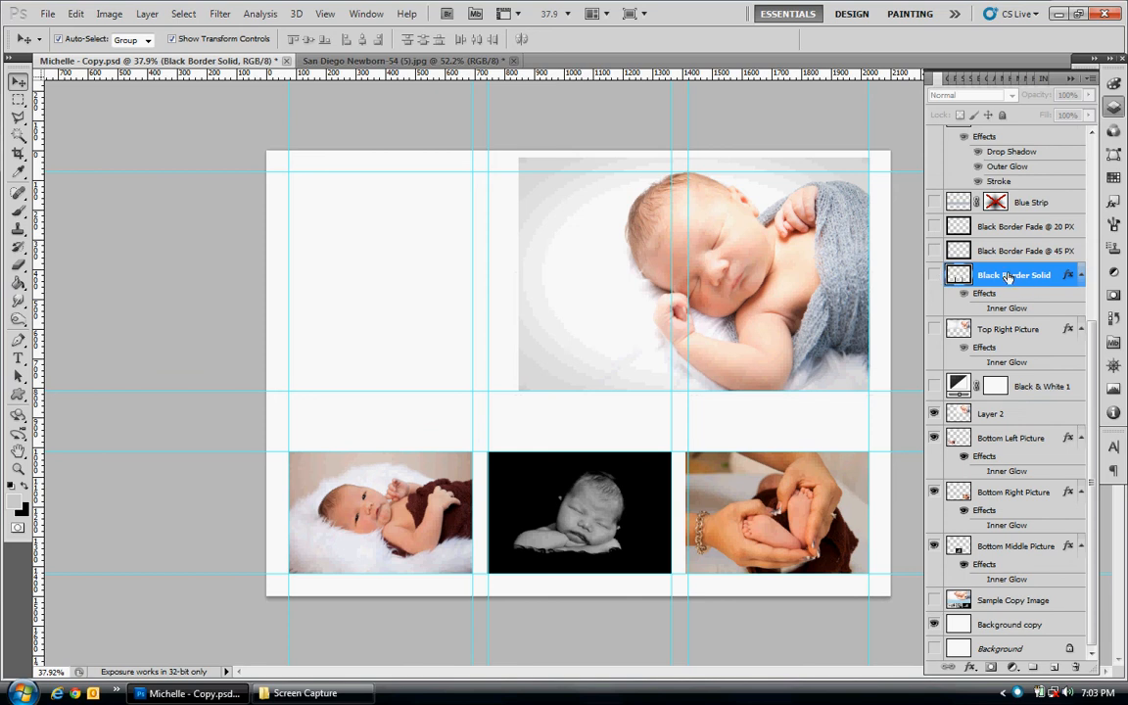
left_click(933, 275)
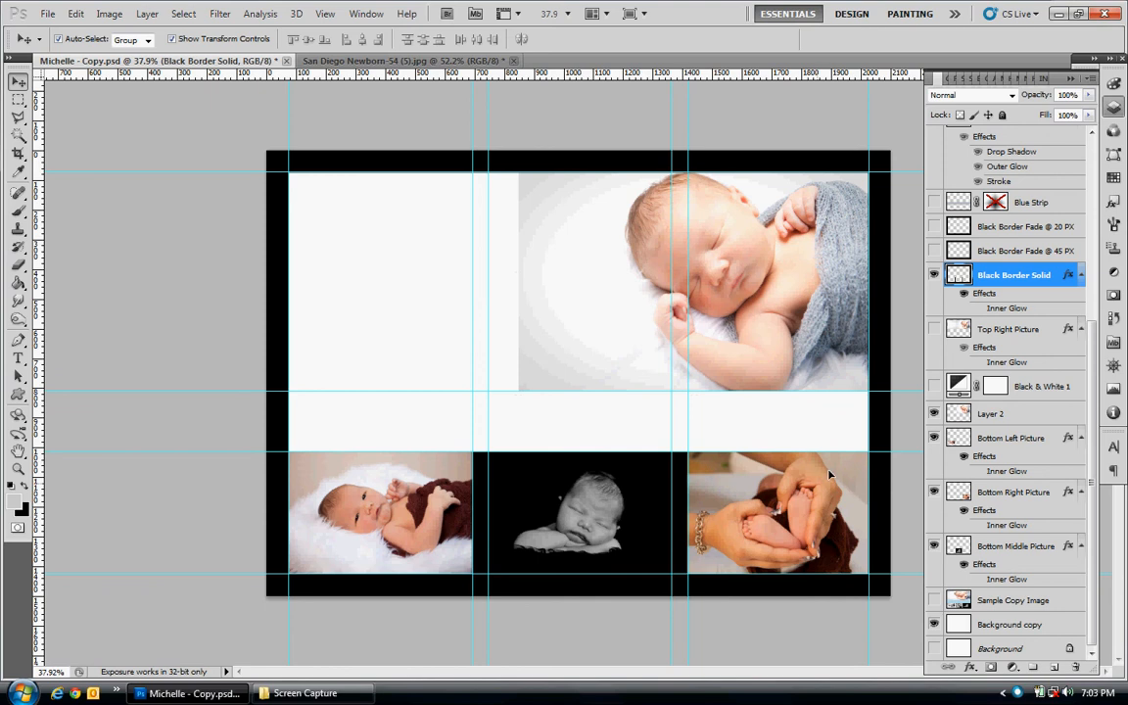
left_click(934, 275)
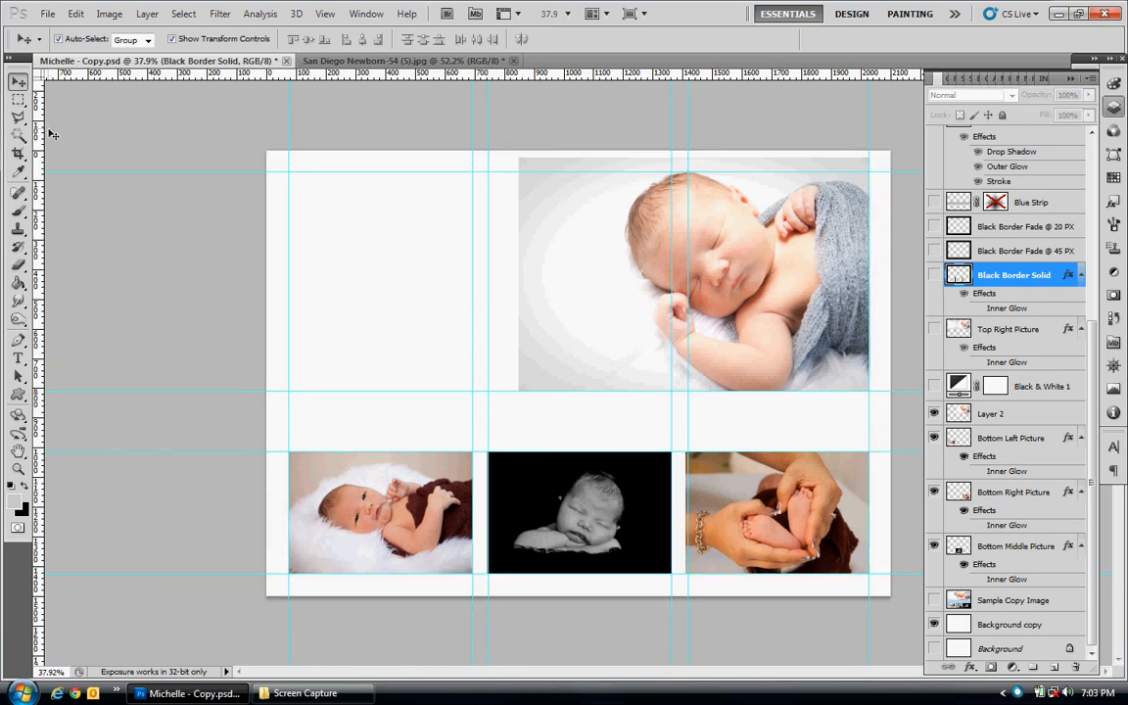
Use the Rectangular Marquee to select a frame around the canvas edge plus the gaps between the three bottom photos
left_click(26, 104)
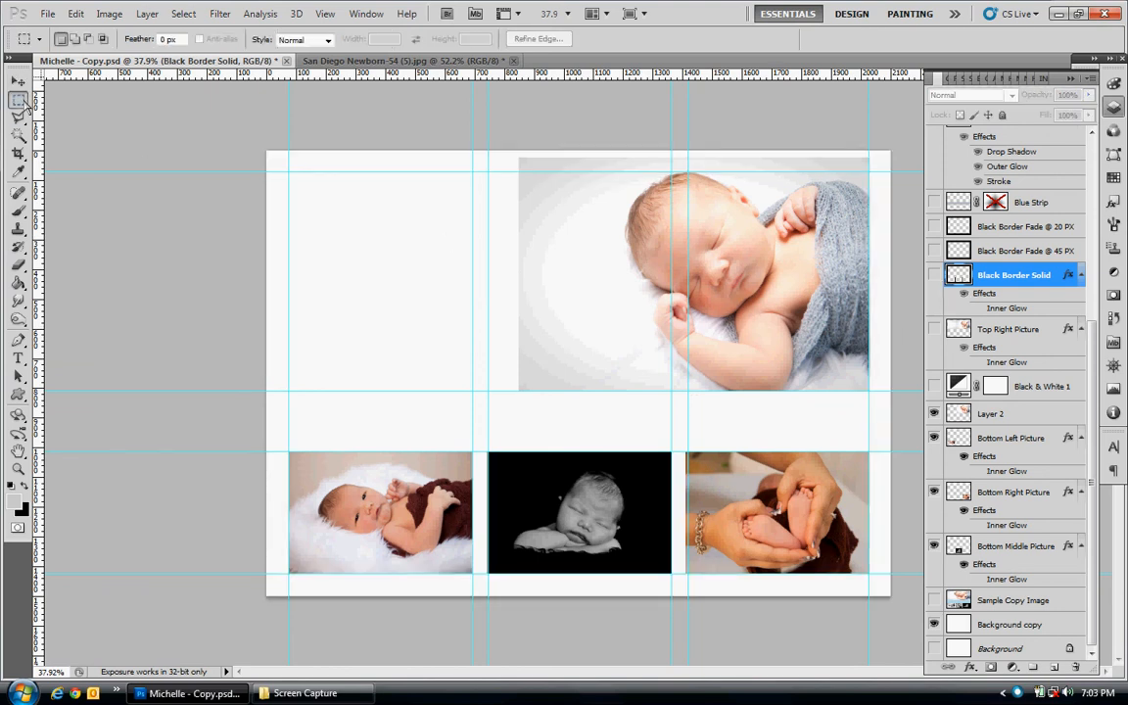
left_click(26, 106)
left_click_drag(293, 177, 792, 555)
left_click_drag(867, 574, 867, 573)
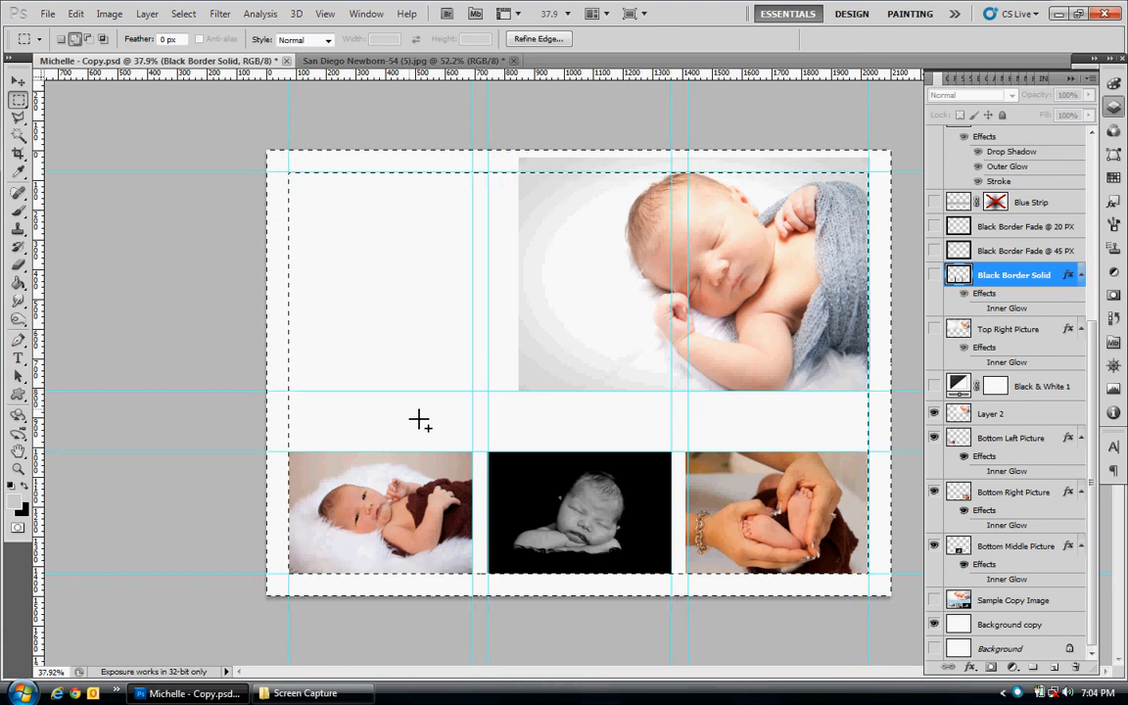
key("alt")
key("shift")
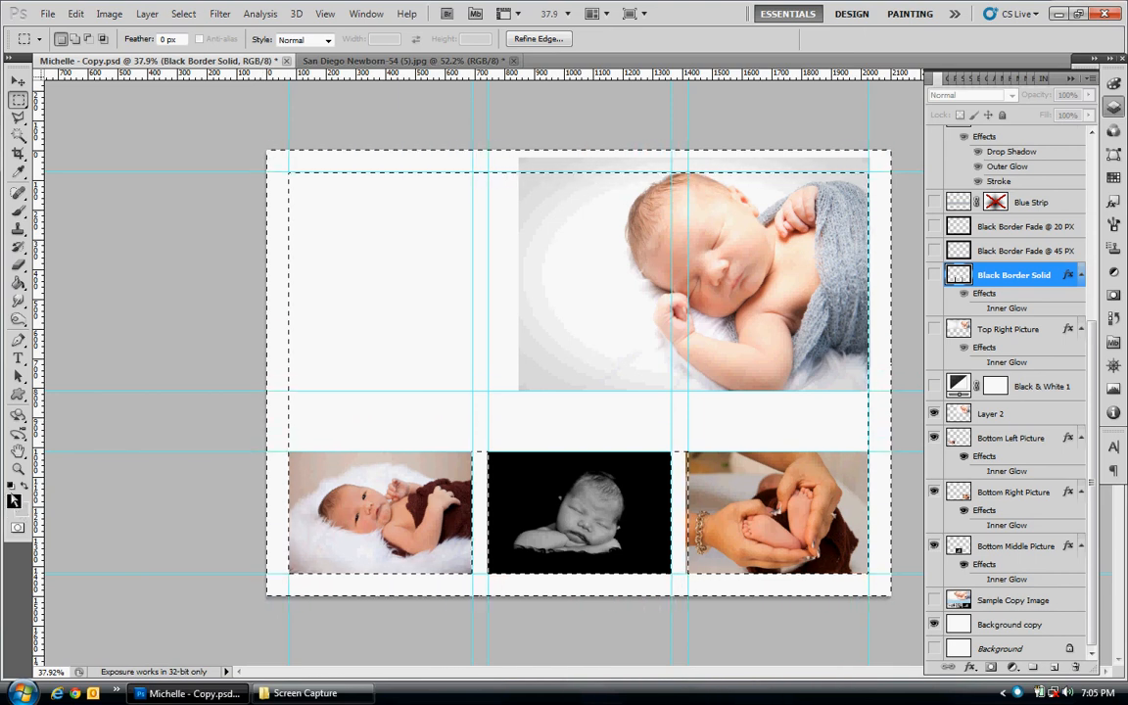
Choose the Paint Bucket, make the Black Border Solid layer visible and clear the selection
left_click(18, 282)
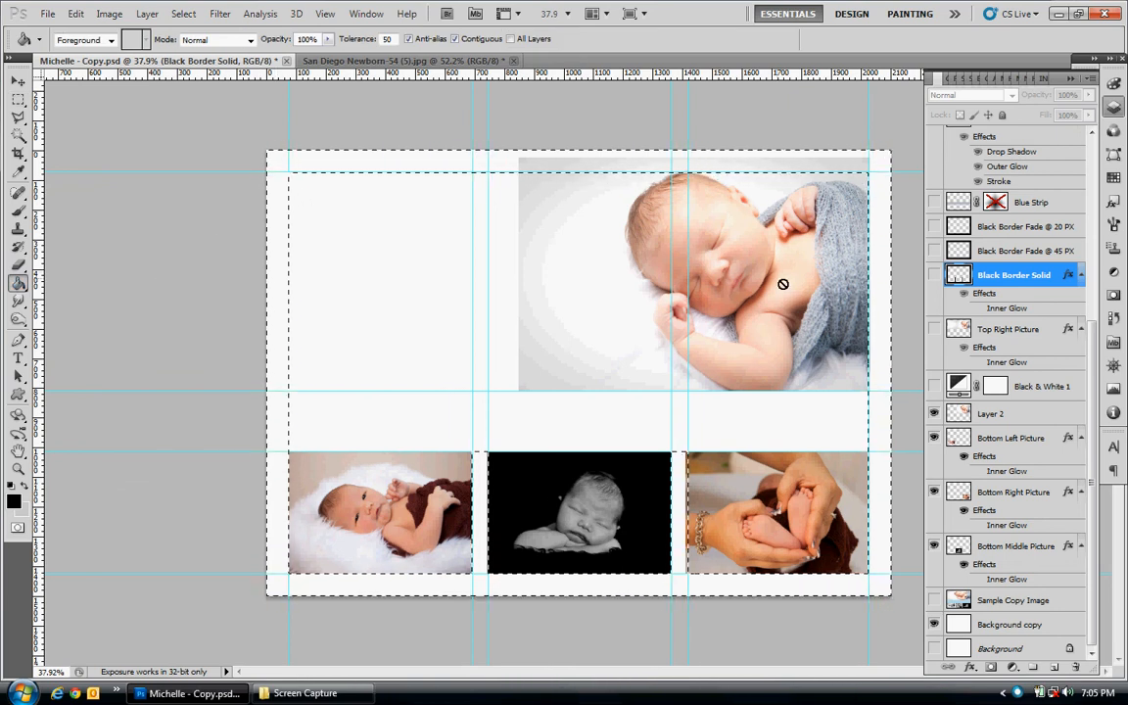
left_click(934, 275)
key("ctrl+d")
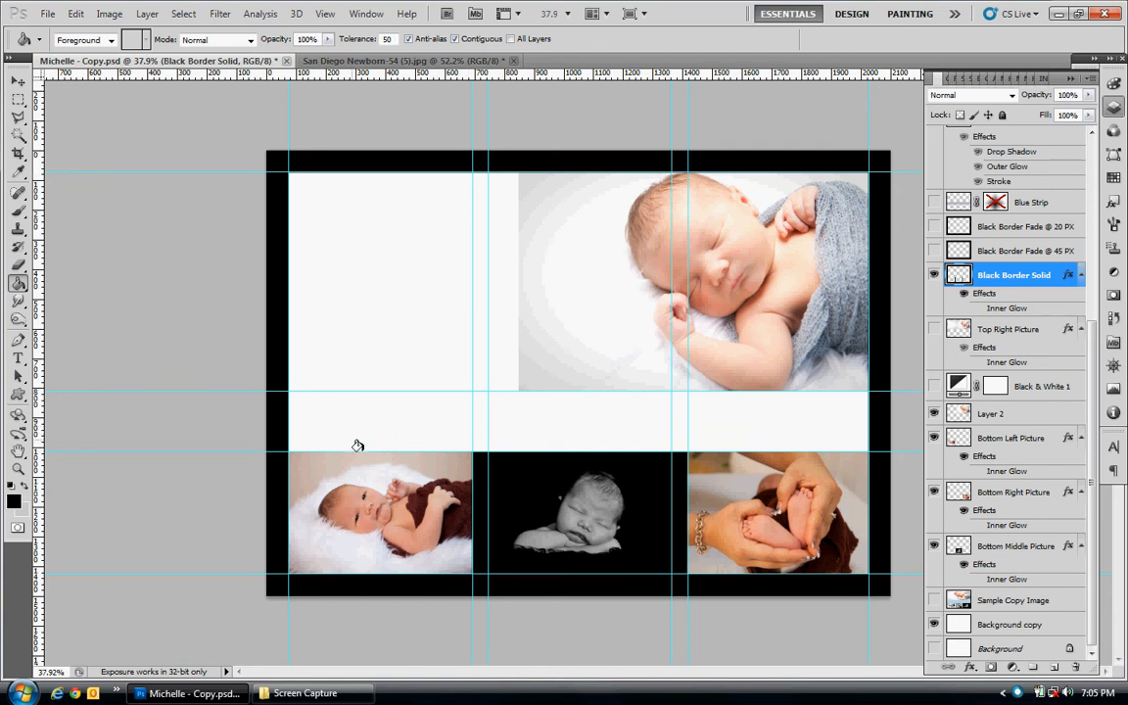
Select the Blue Strip layer, and set the Eyedropper to sample the Current Layer with a 5 by 5 Average
left_click(1031, 202)
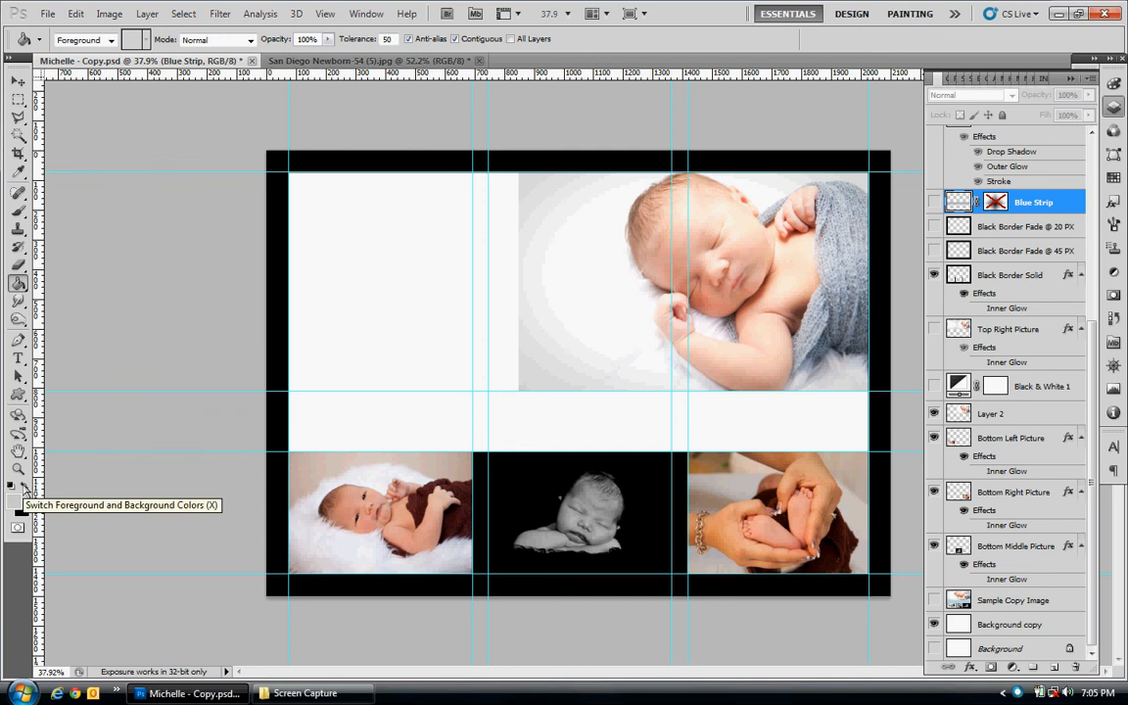
left_click(25, 485)
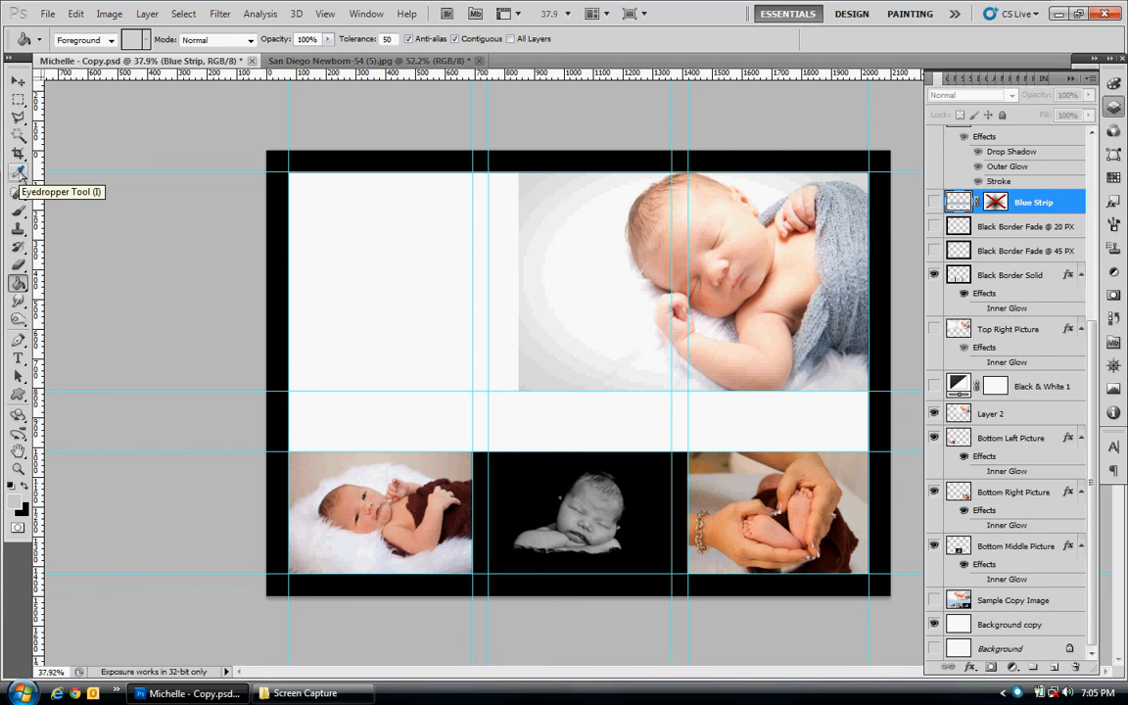
left_click(19, 172)
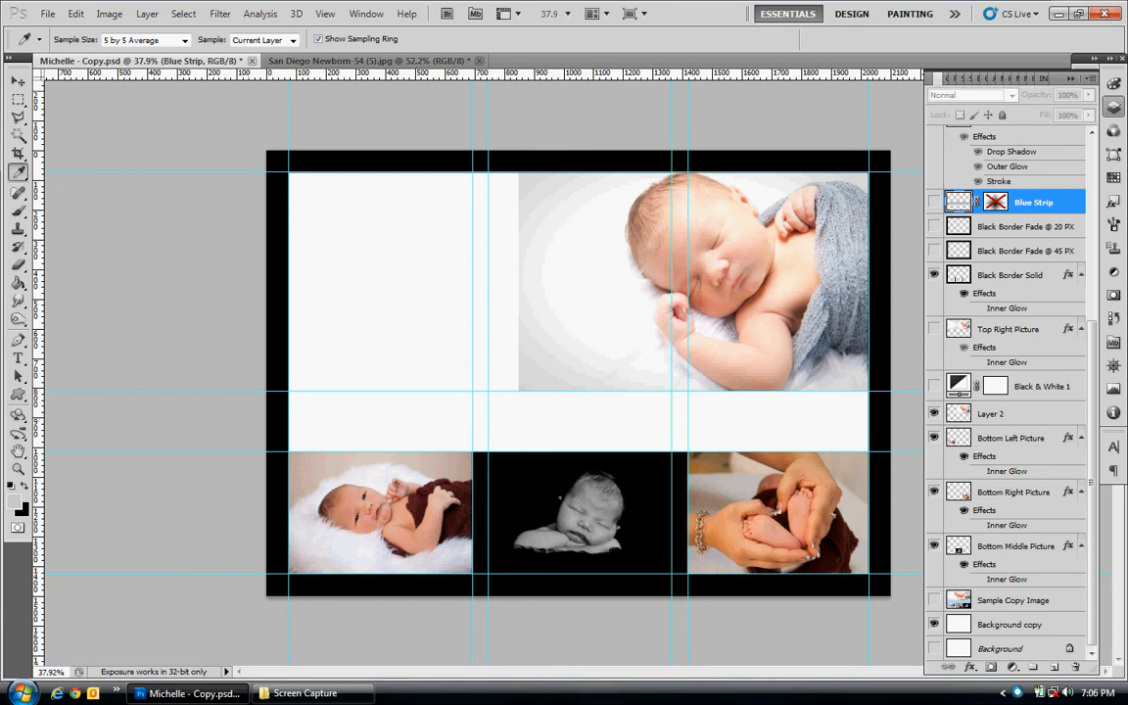
left_click(293, 41)
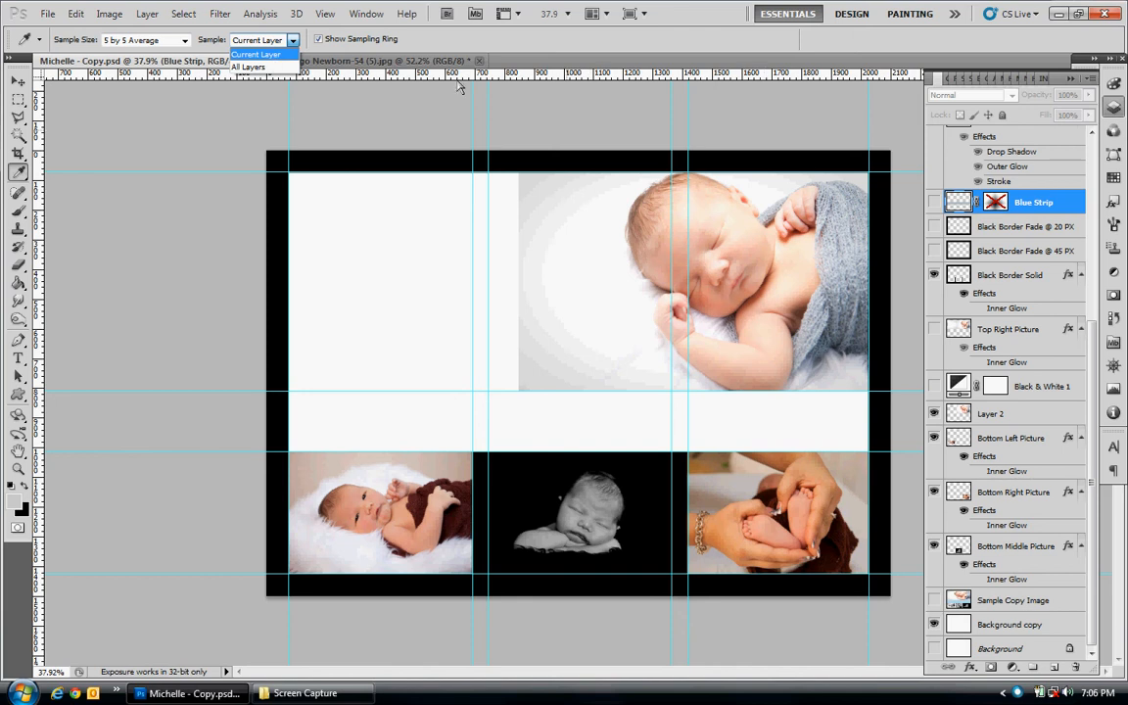
left_click(247, 54)
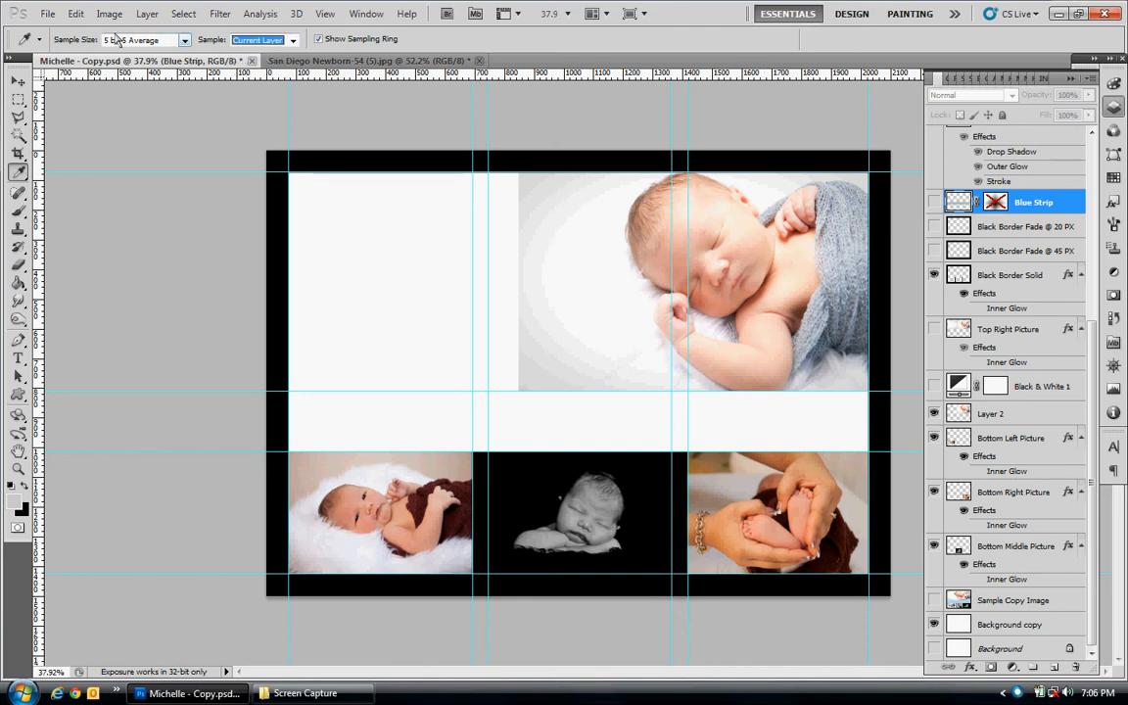
left_click(178, 41)
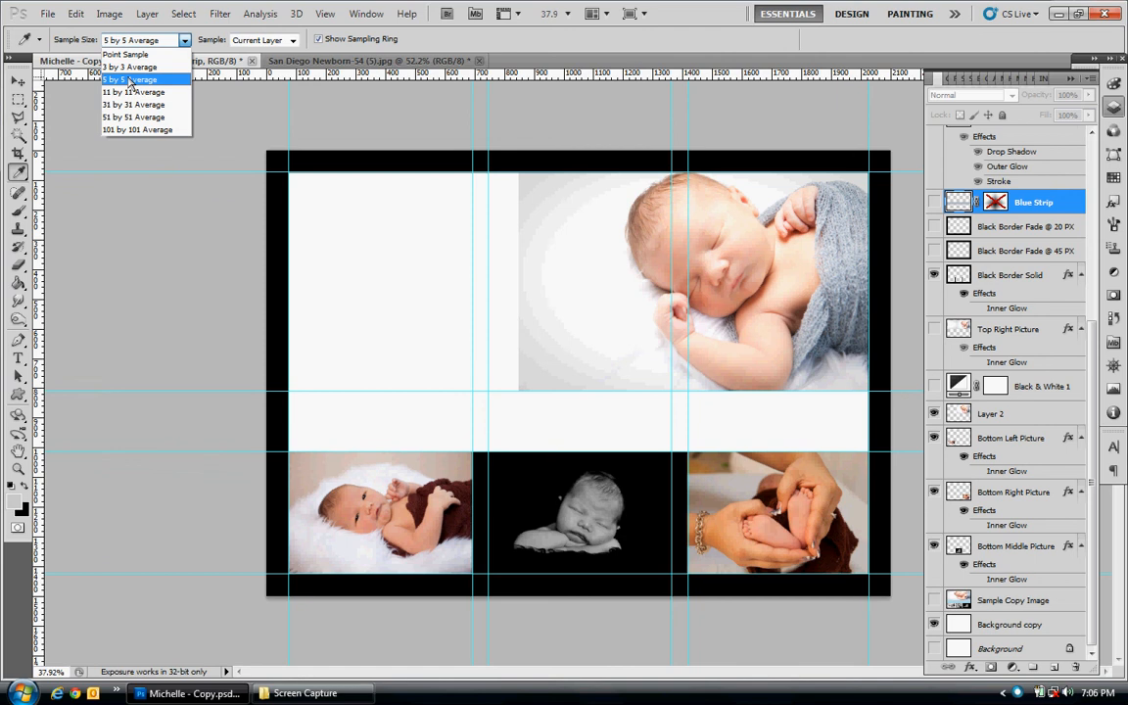
left_click(130, 80)
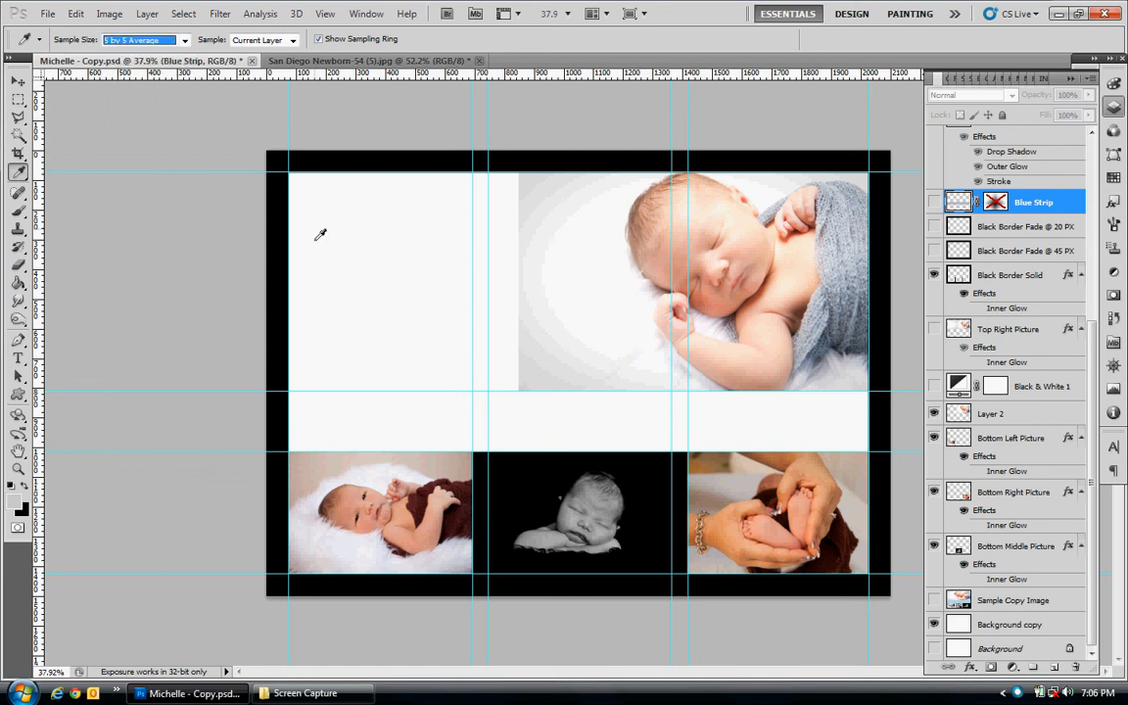
Try to sample the blue-gray blanket color in the large photo with the Blue Strip layer active
left_click(849, 257)
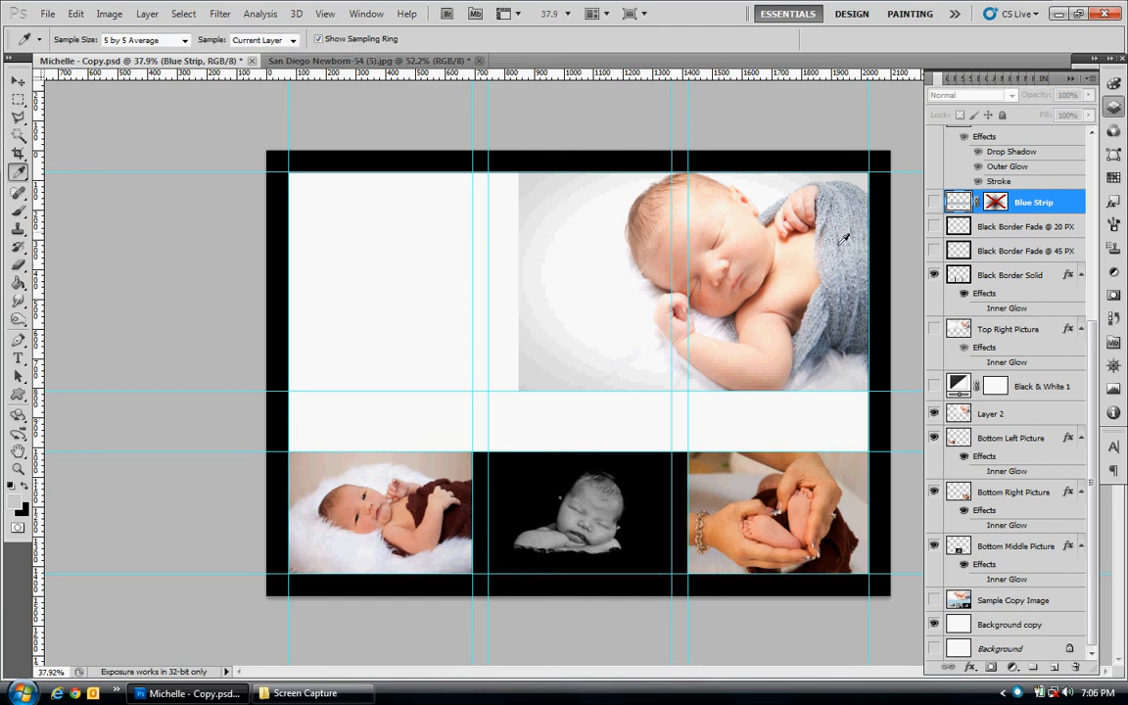
mouse_move(844, 238)
left_mouse_down()
mouse_move(823, 237)
mouse_move(842, 250)
left_mouse_up()
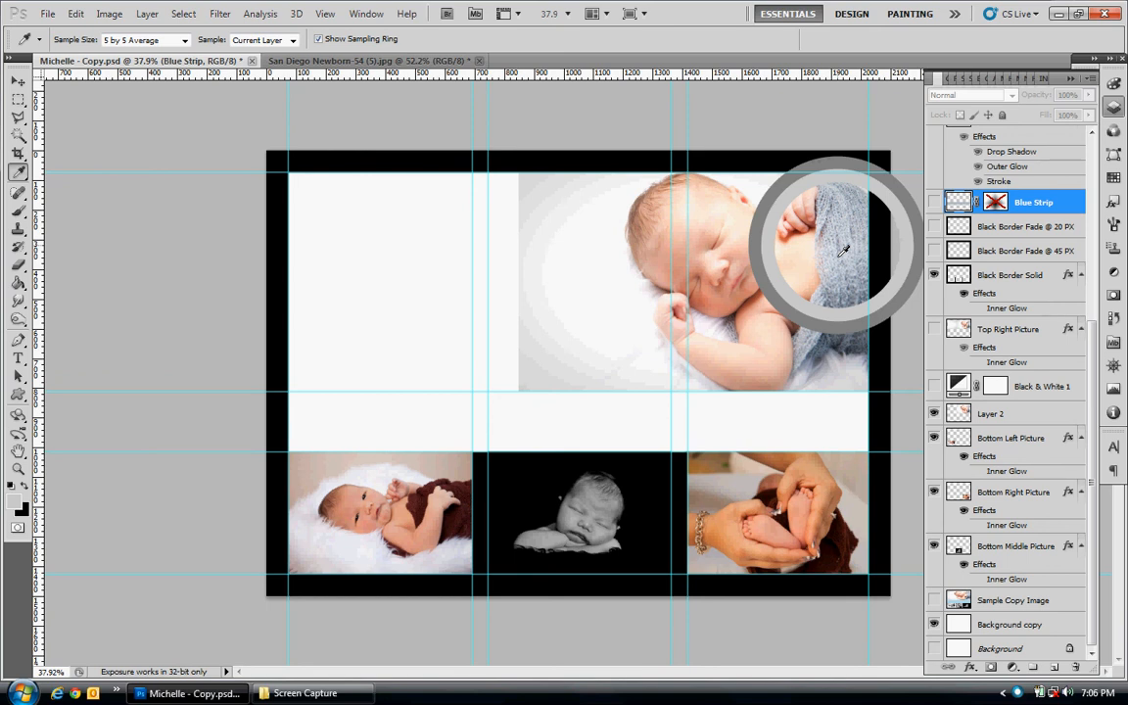
left_click_drag(842, 250, 842, 250)
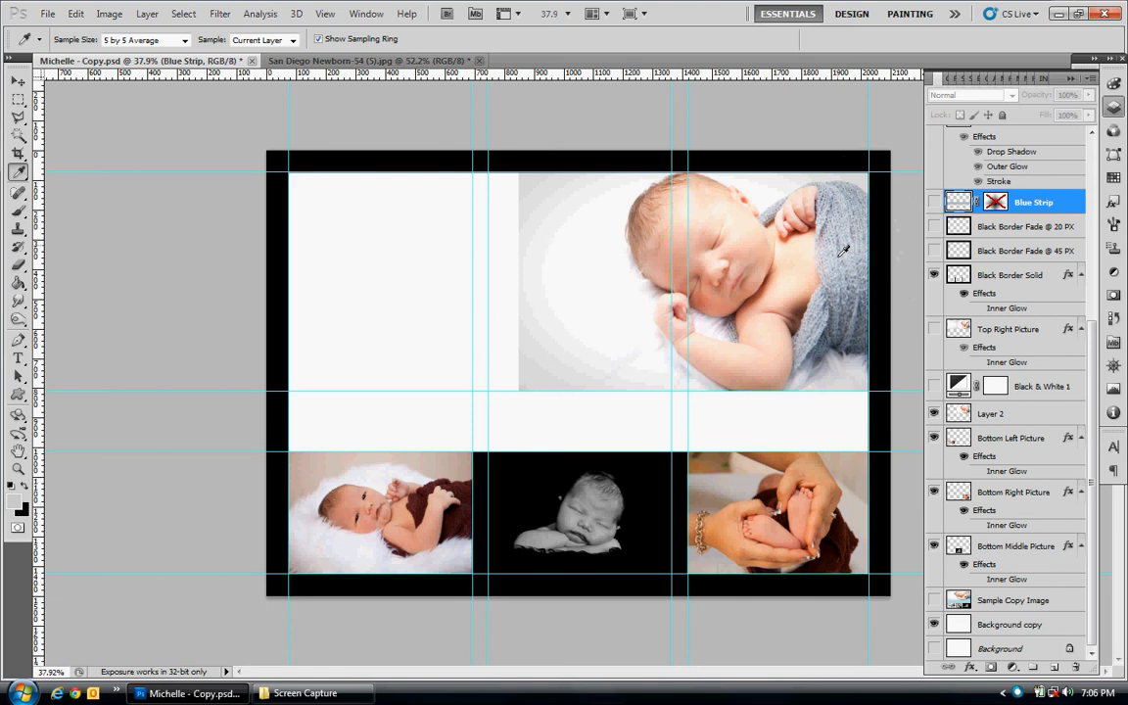
left_click(830, 241)
left_click(845, 245)
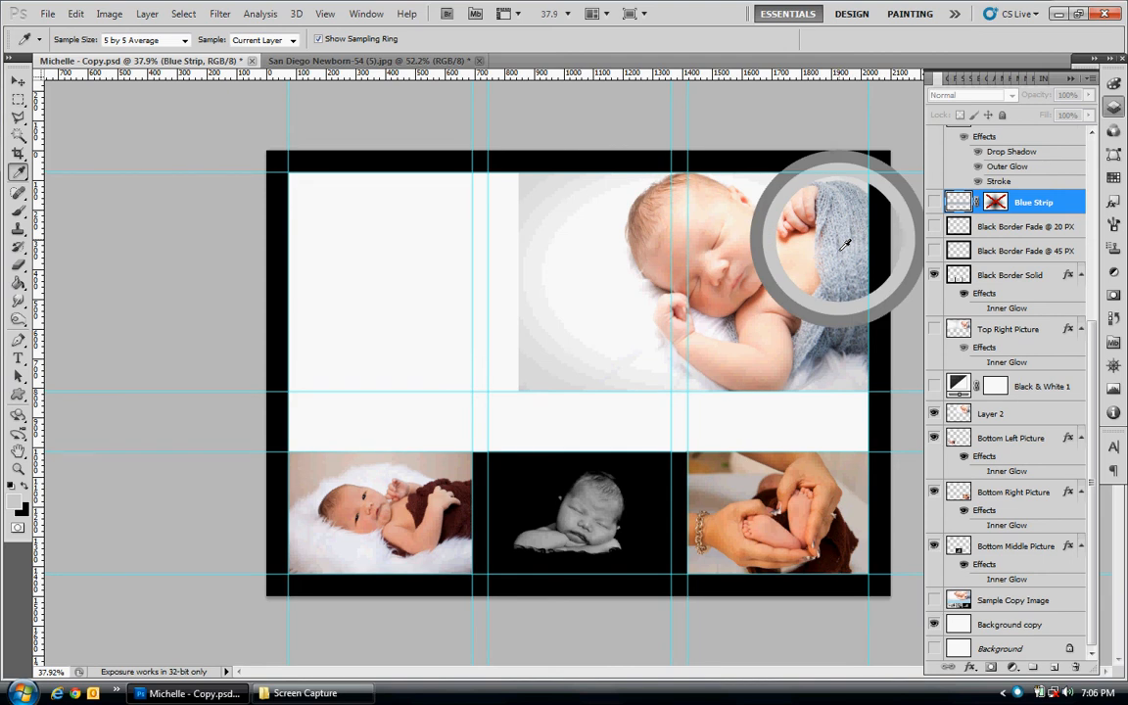
left_click_drag(845, 244, 851, 285)
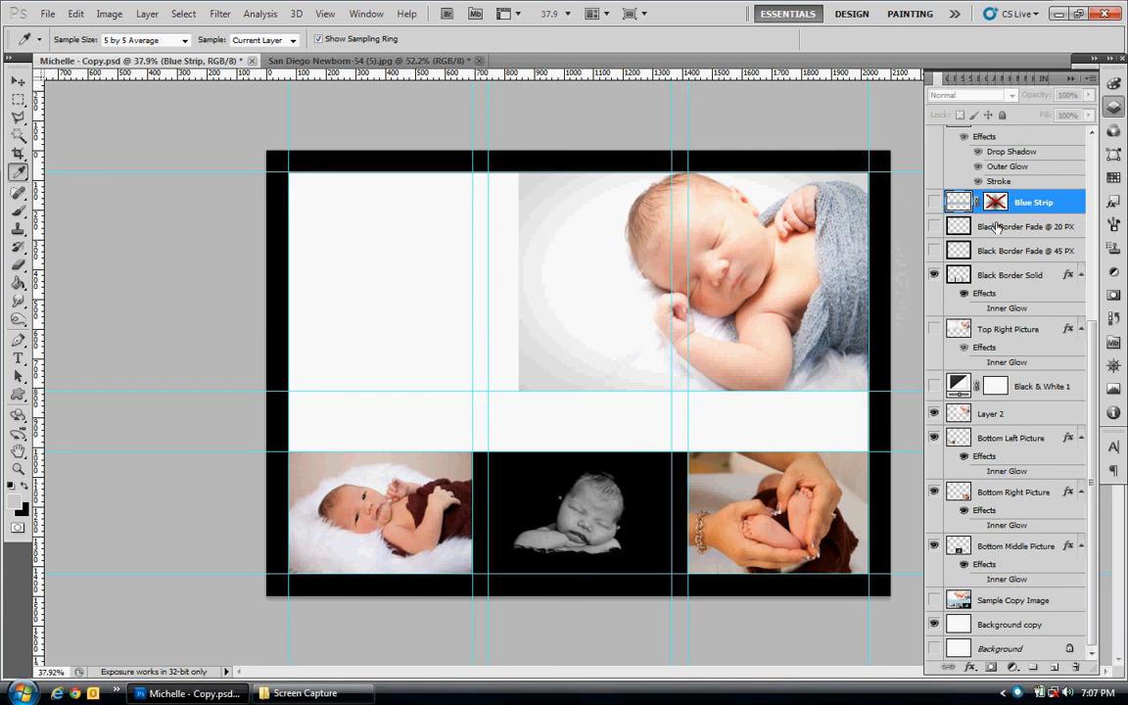
Select Layer 2 and sample a light blue-gray from the baby's blanket as the foreground color
left_click(989, 413)
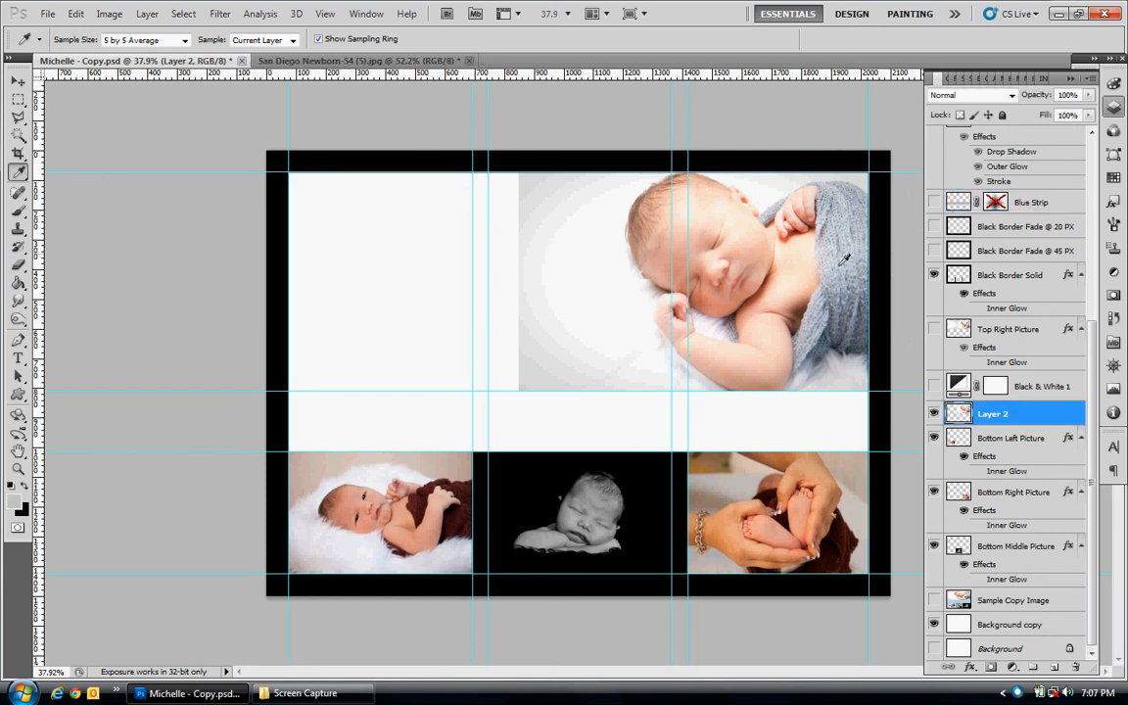
mouse_move(844, 258)
left_mouse_down()
mouse_move(830, 227)
mouse_move(819, 297)
mouse_move(843, 311)
mouse_move(840, 294)
mouse_move(859, 288)
mouse_move(852, 206)
mouse_move(744, 221)
mouse_move(684, 214)
mouse_move(687, 232)
mouse_move(736, 250)
mouse_move(764, 303)
mouse_move(803, 274)
mouse_move(820, 328)
mouse_move(828, 253)
mouse_move(840, 281)
left_mouse_up()
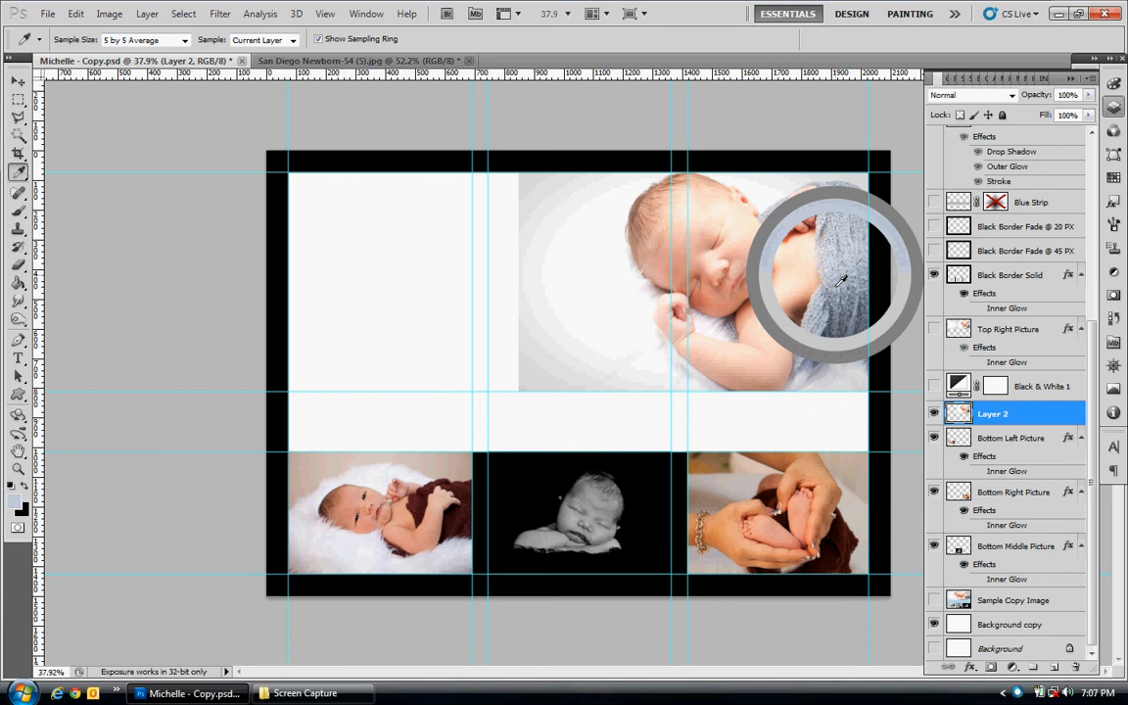
left_click_drag(840, 281, 848, 240)
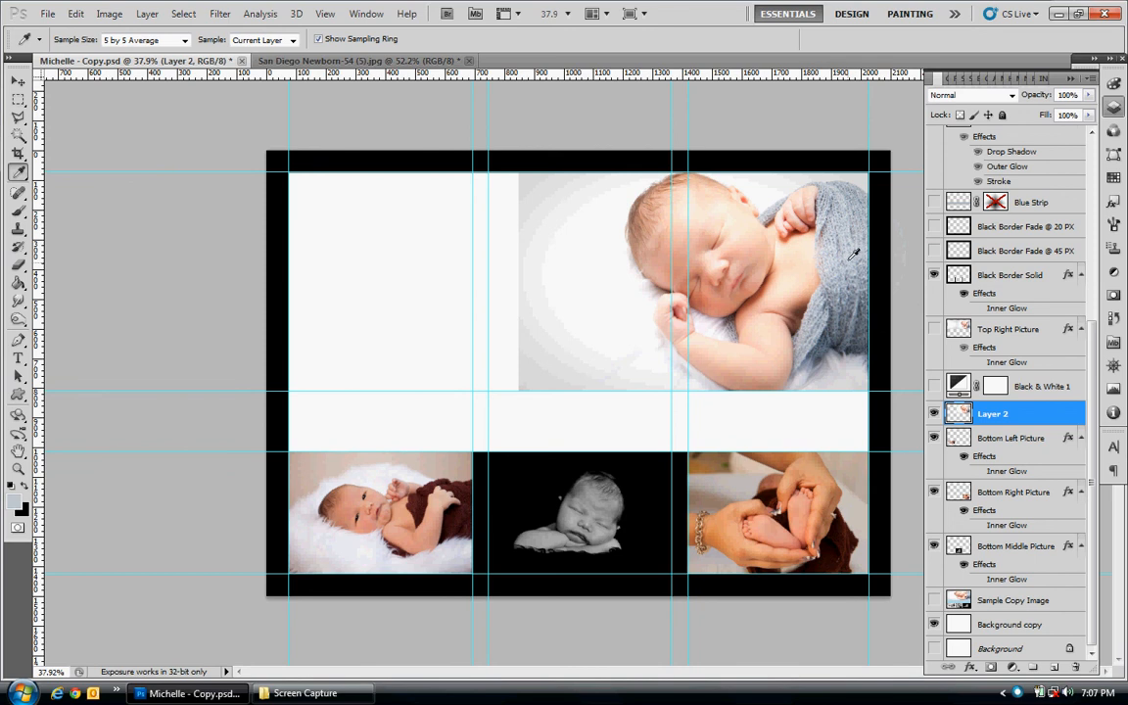
left_click_drag(844, 275, 823, 252)
On the Blue Strip layer, select the full-width band between the top and bottom photos, reveal the strip, and deselect
left_click(1028, 203)
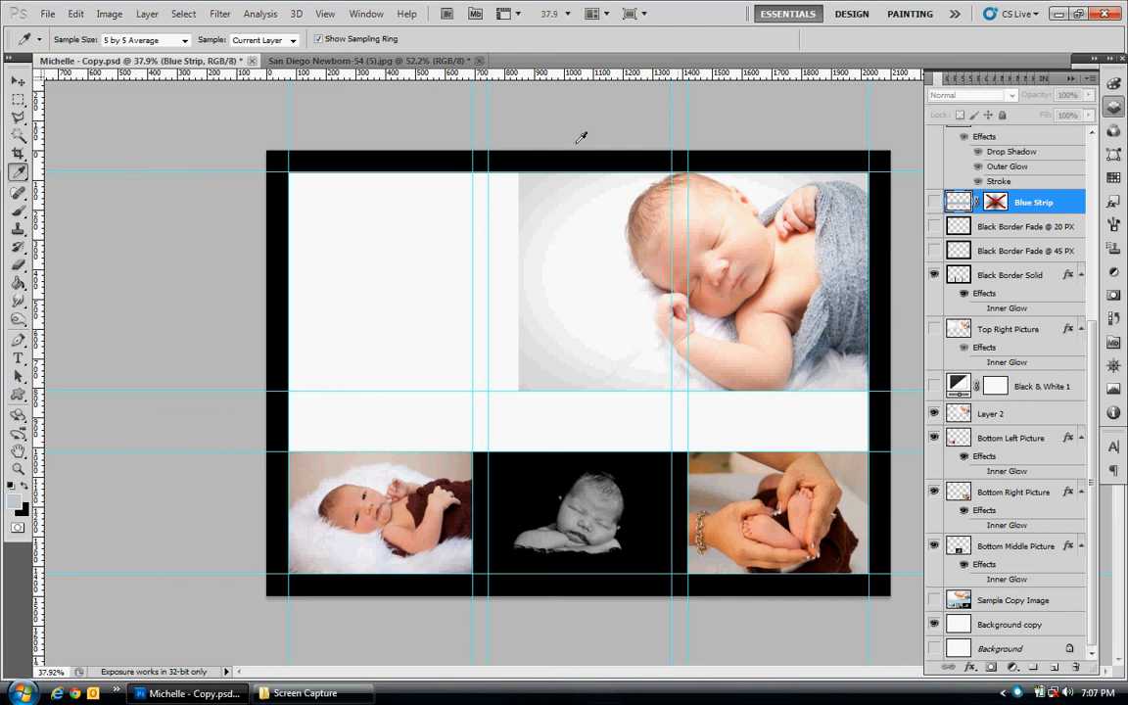
left_click(18, 101)
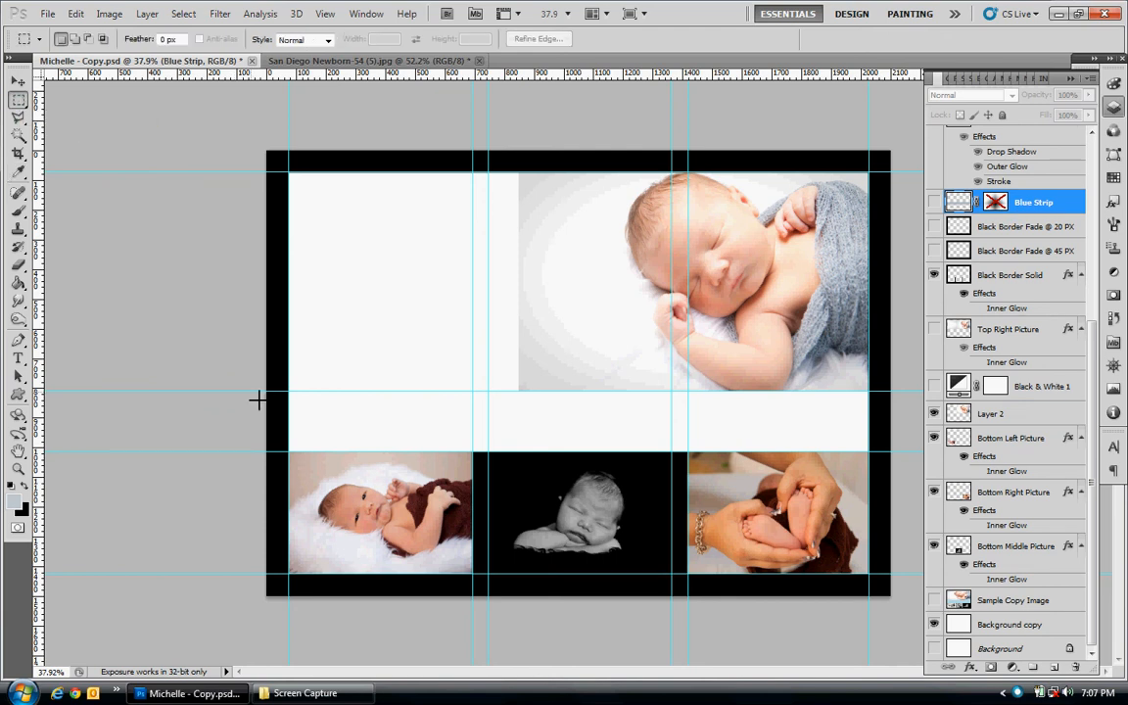
left_click_drag(267, 392, 911, 460)
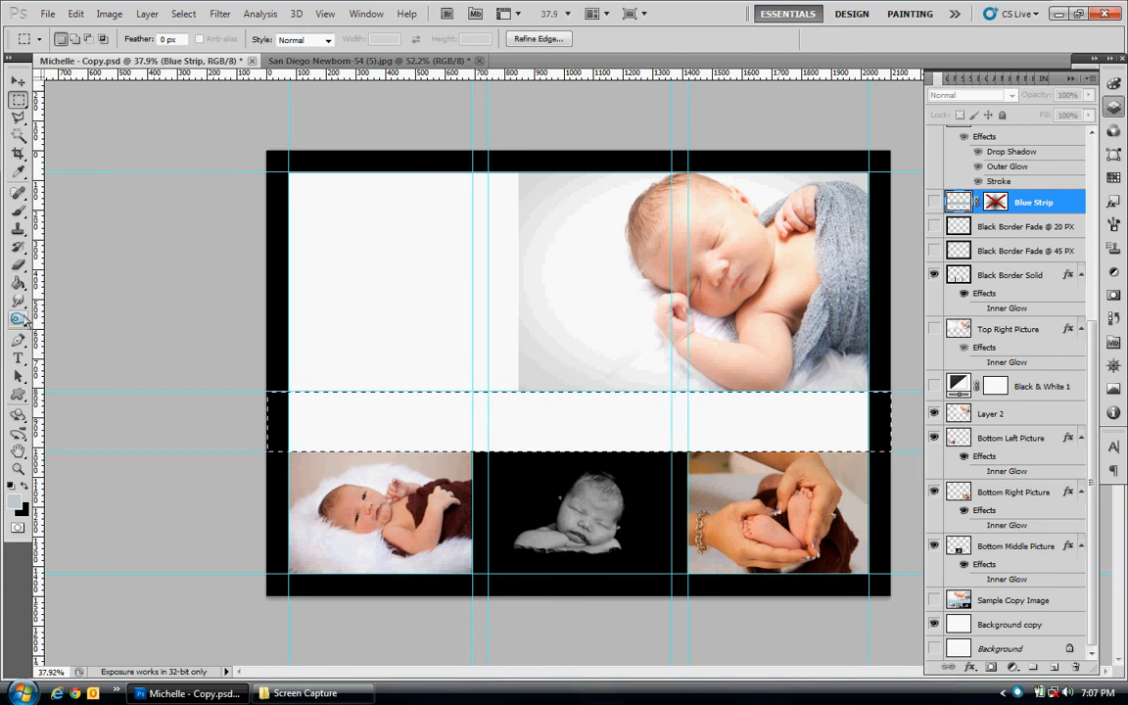
left_click(18, 283)
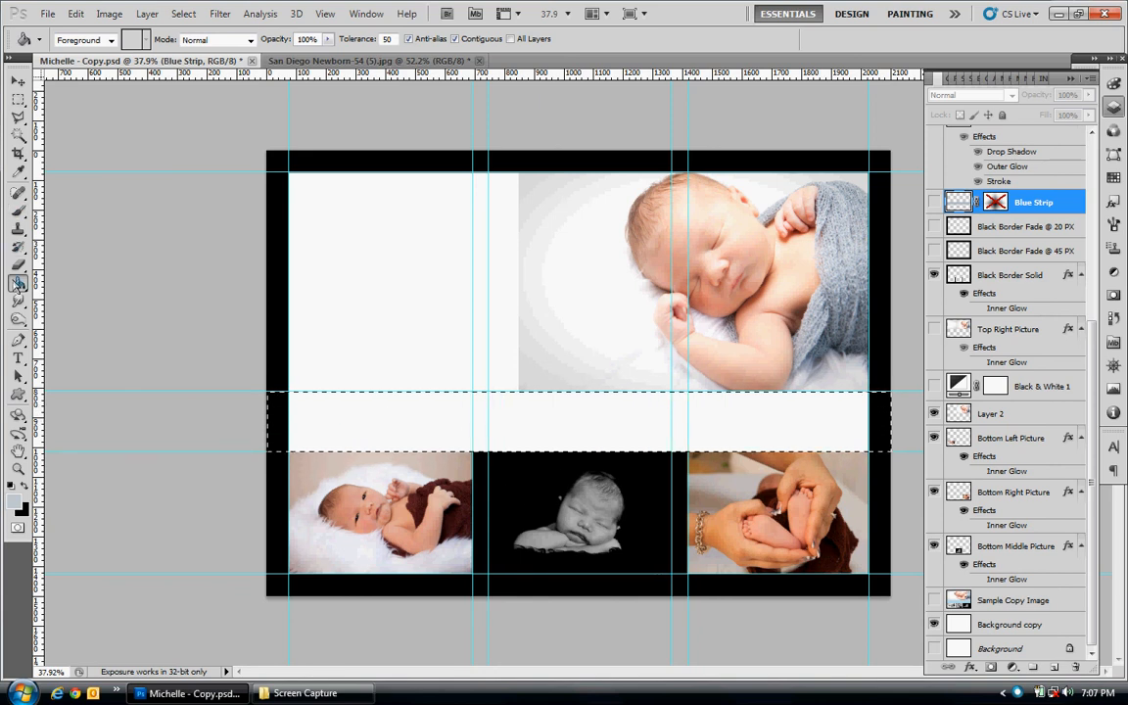
left_click(934, 202)
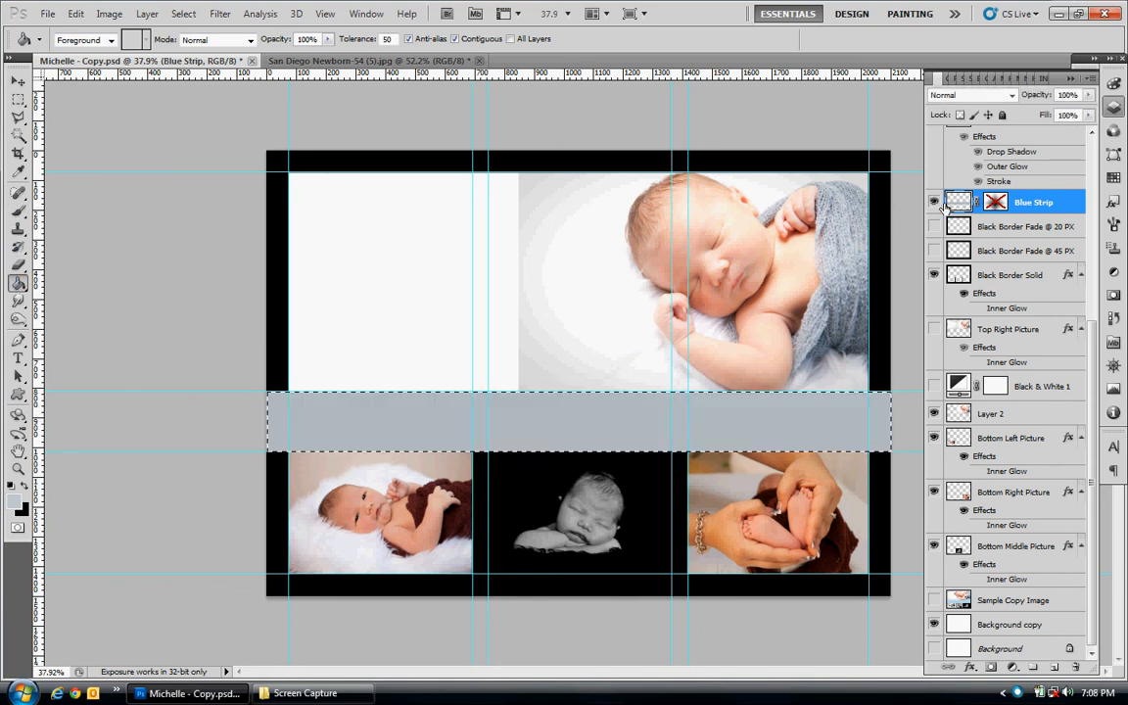
key("ctrl+d")
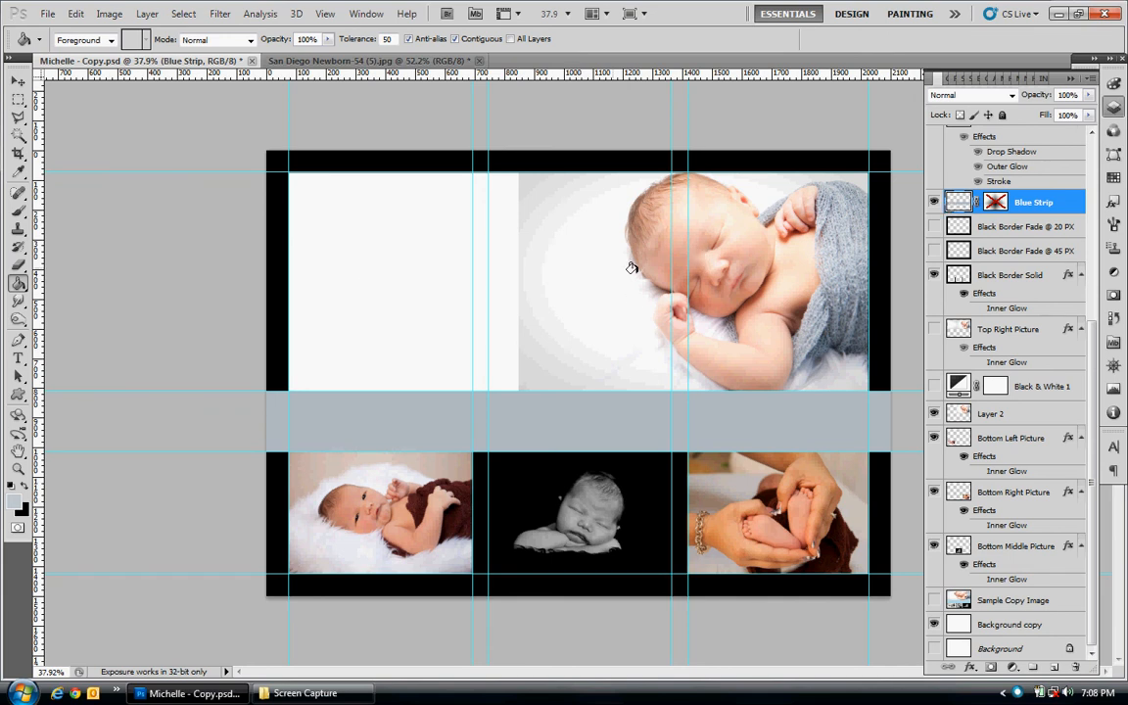
Switch to the Move tool and select the Background copy layer in the empty area beside the large photo
left_click(19, 80)
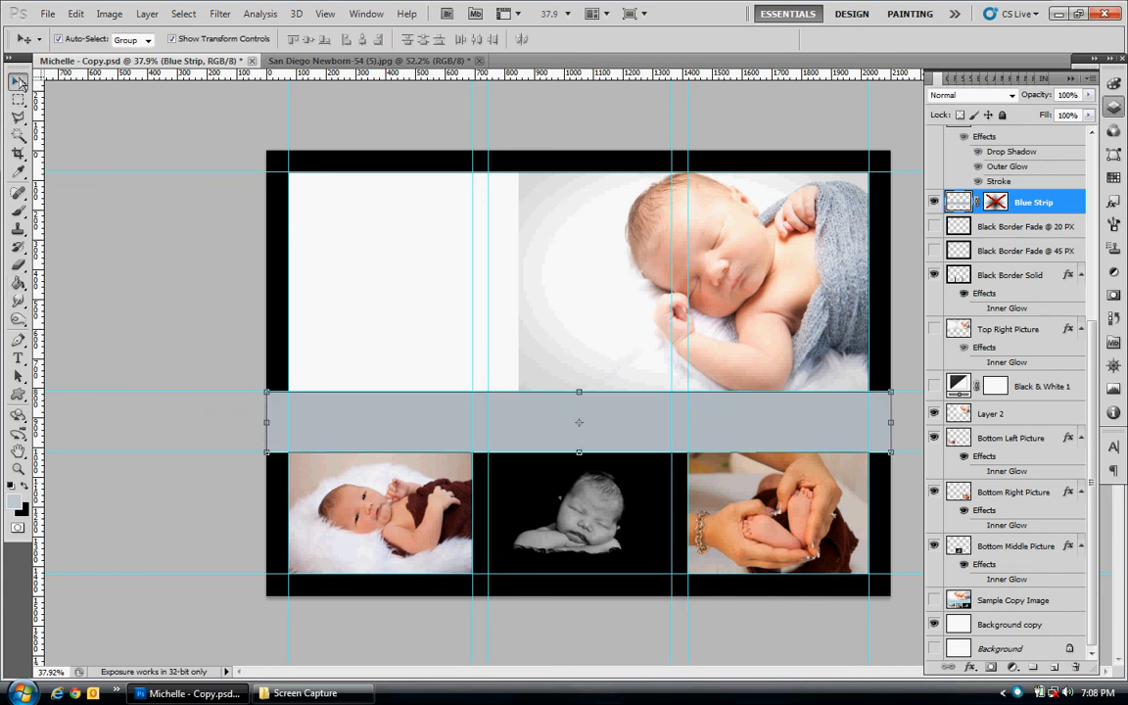
left_click(778, 323)
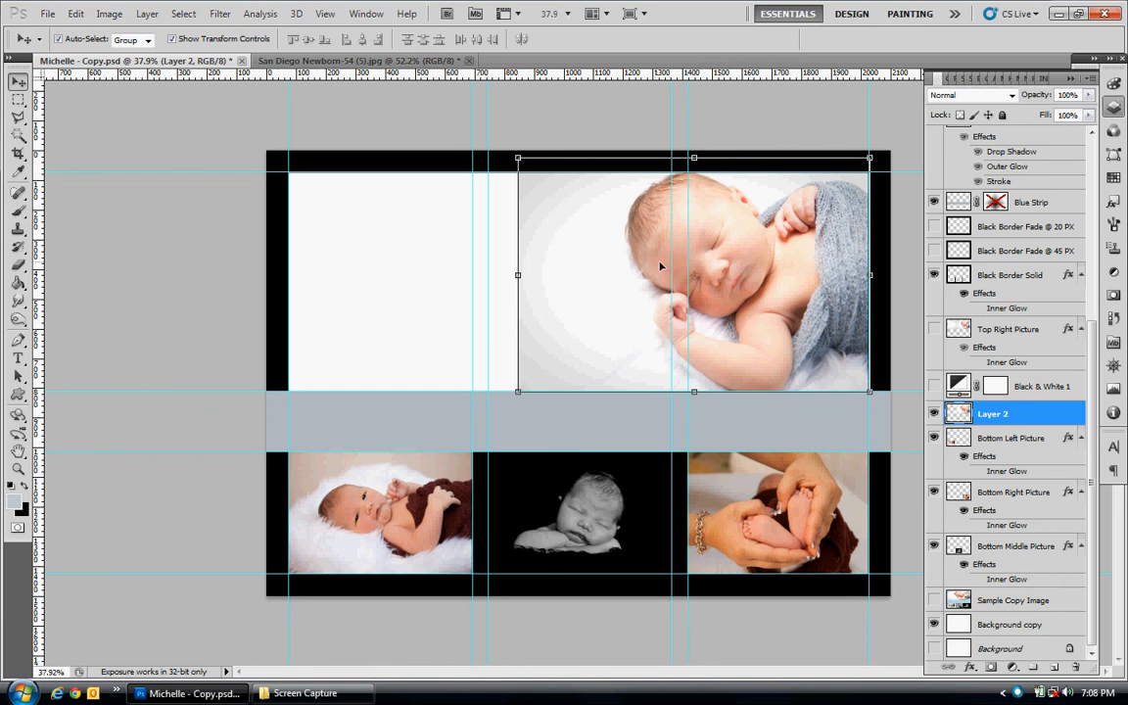
left_click(446, 279)
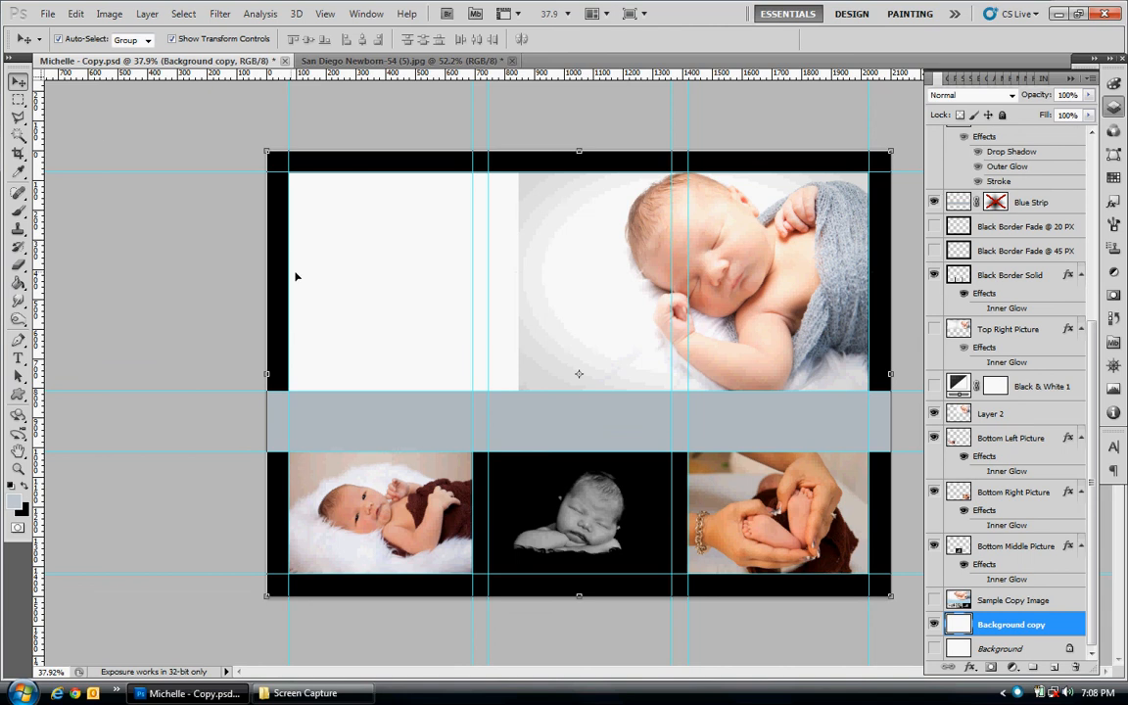
On Layer 2, select the plain backdrop area of the large photo, from its outer edge to just before the baby's head
left_click(609, 231)
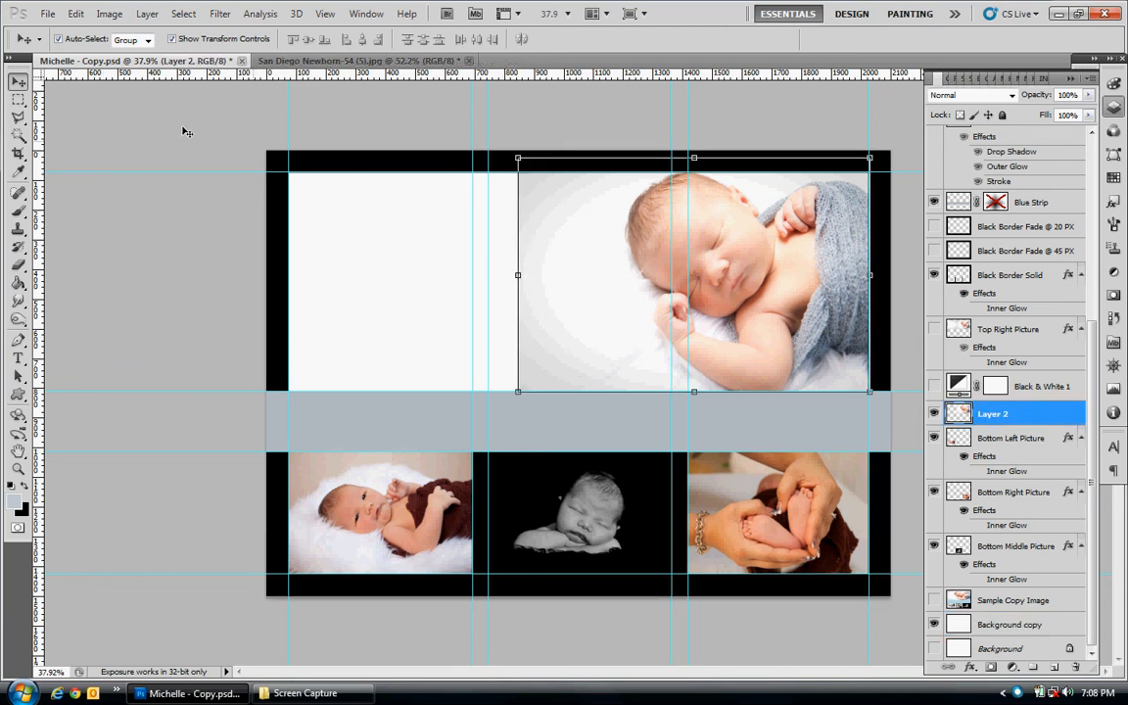
left_click(19, 99)
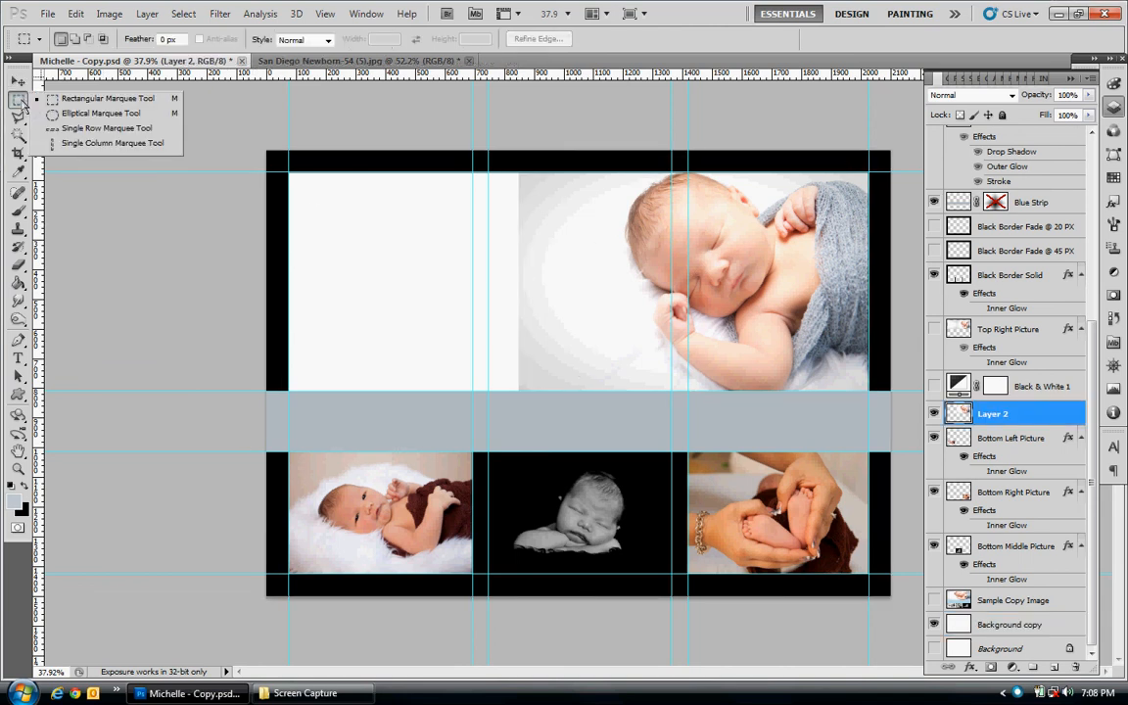
left_click(147, 99)
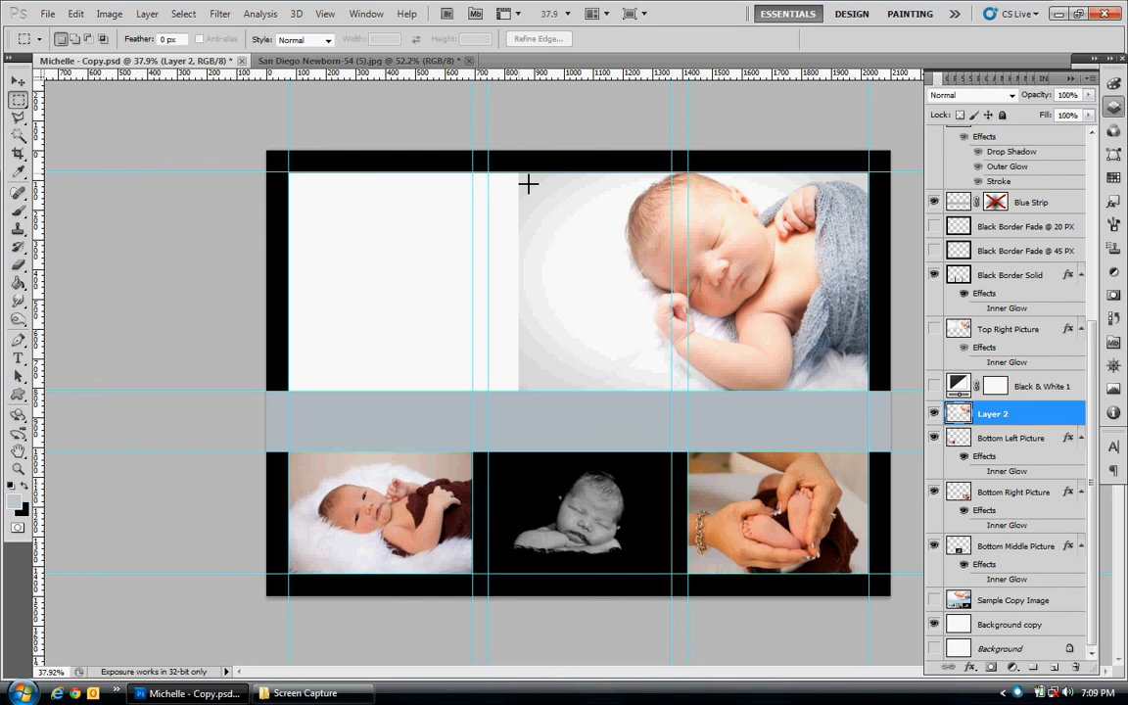
left_click_drag(528, 199, 629, 400)
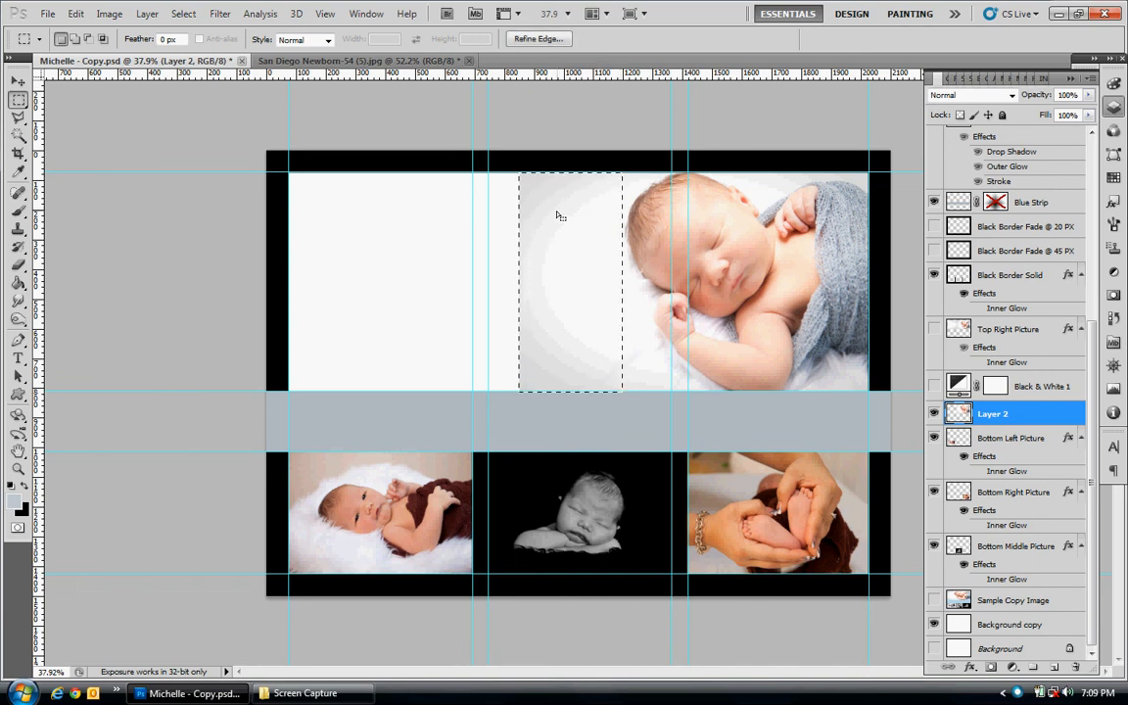
Try to extend the backdrop by placing copies of the selected area over the blank space beside the large photo
left_click(29, 84)
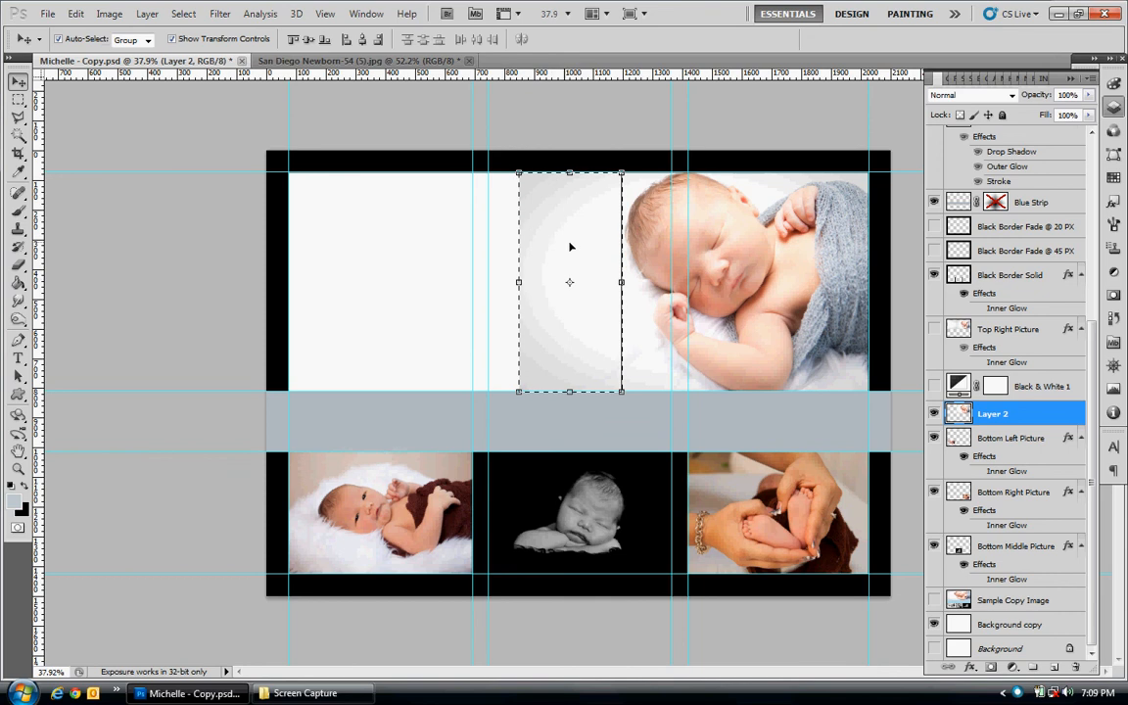
left_click_drag(570, 247, 463, 243)
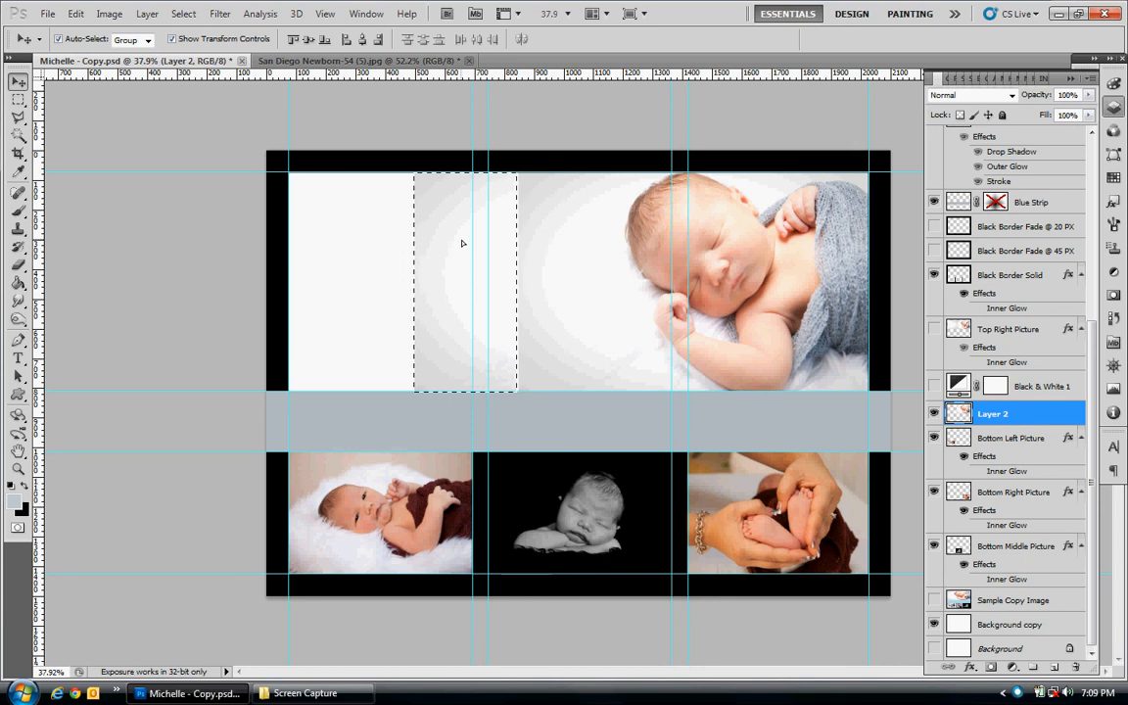
left_click_drag(461, 244, 448, 247)
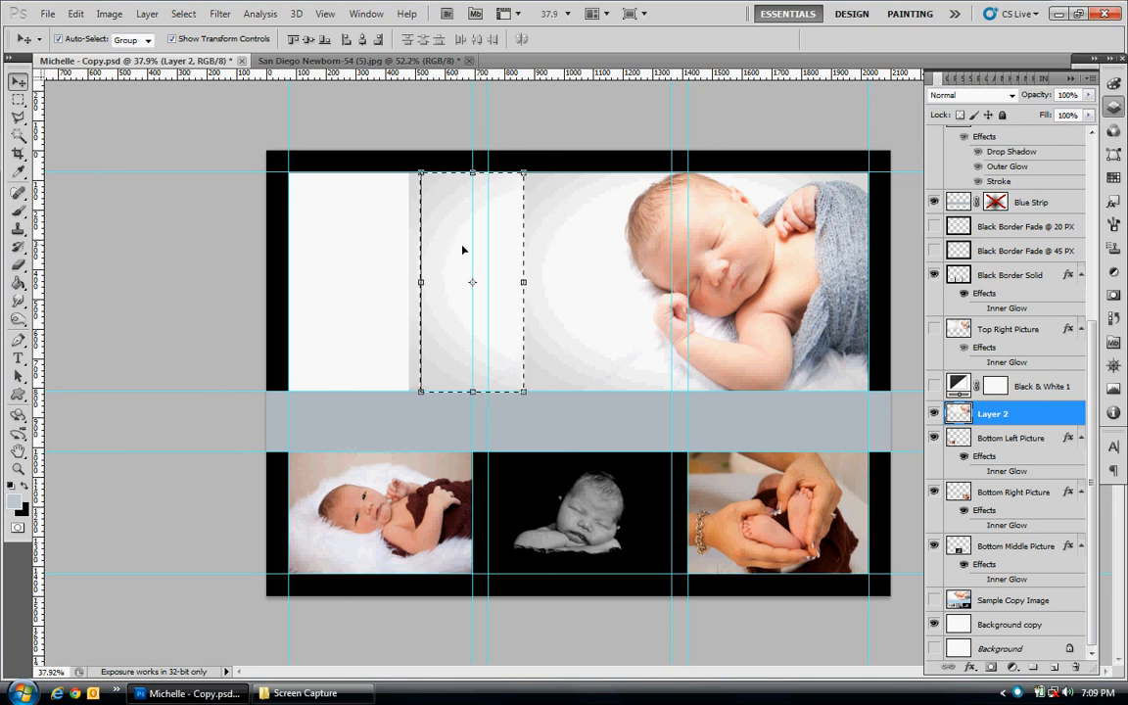
key("shift+Left")
key("shift+Left")
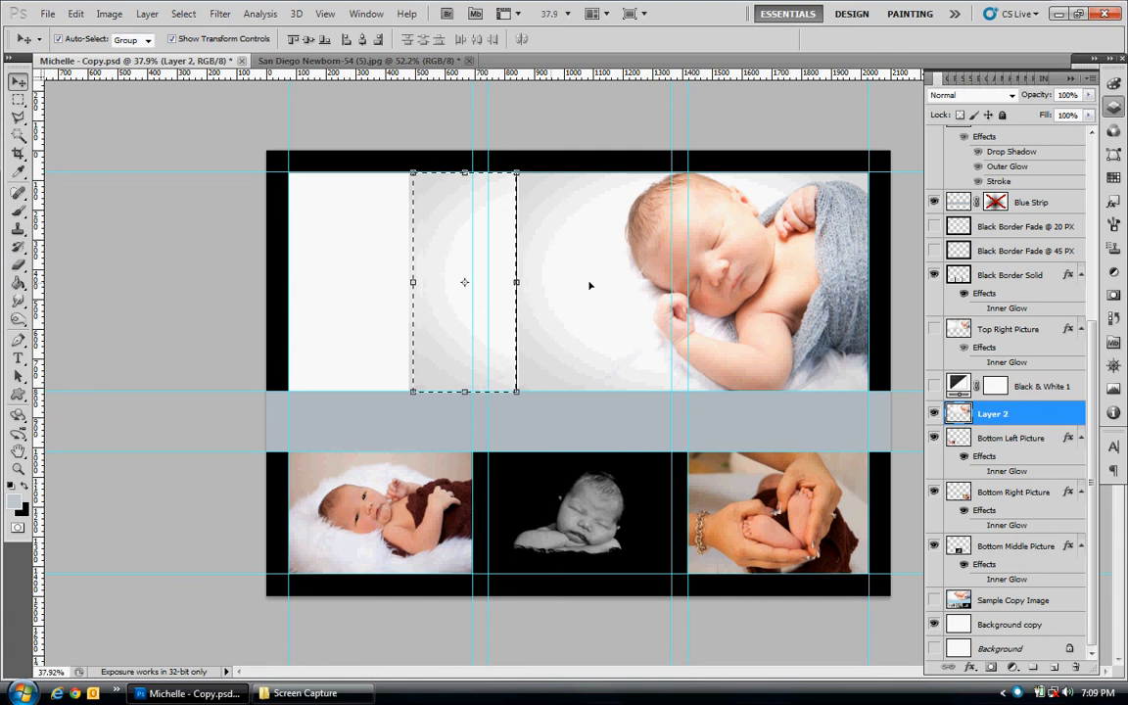
Step back through the document history to the state where only the backdrop area of the large photo is selected
left_click(1110, 323)
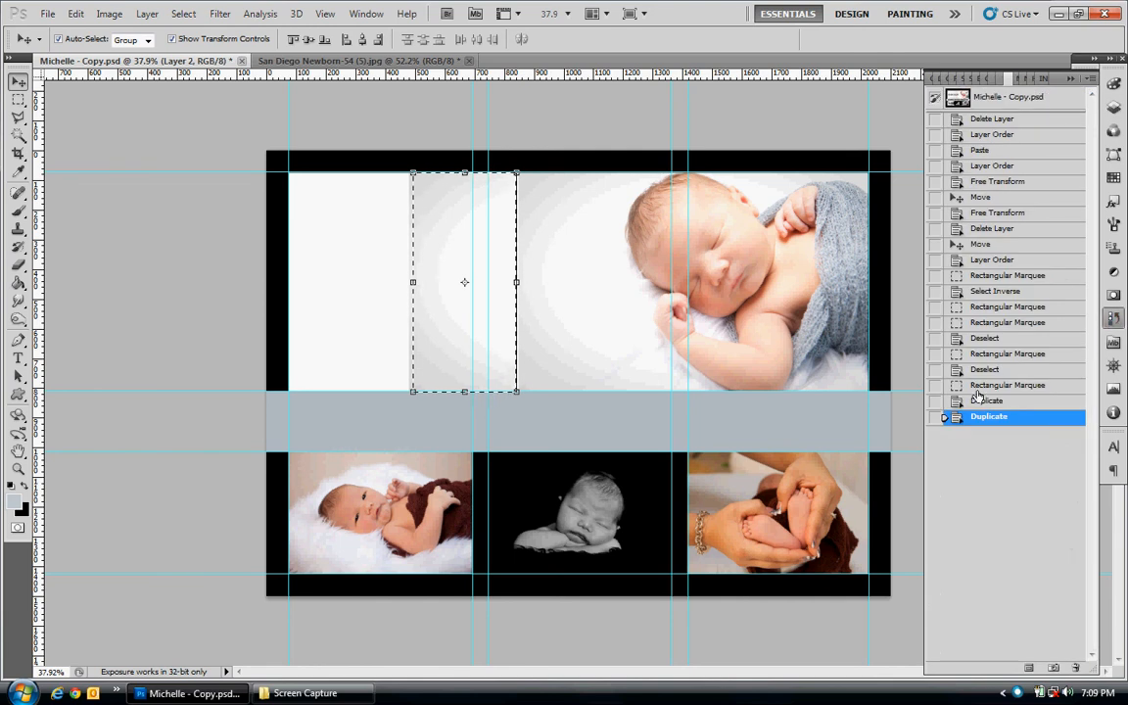
left_click(991, 323)
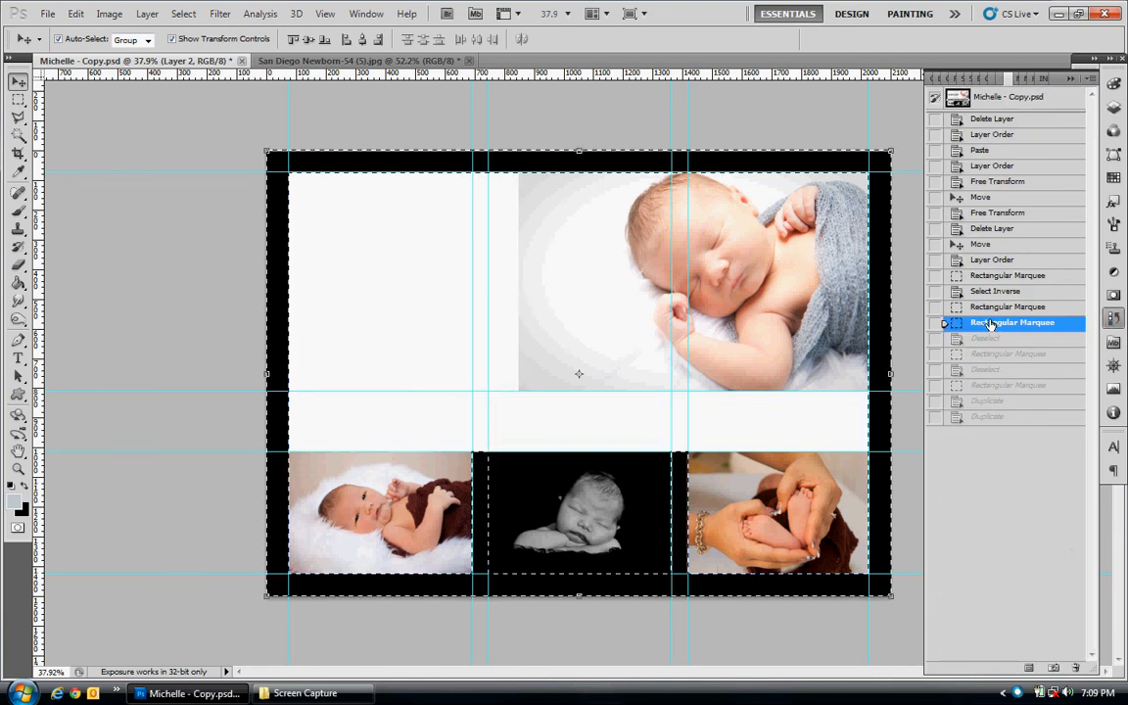
left_click(982, 356)
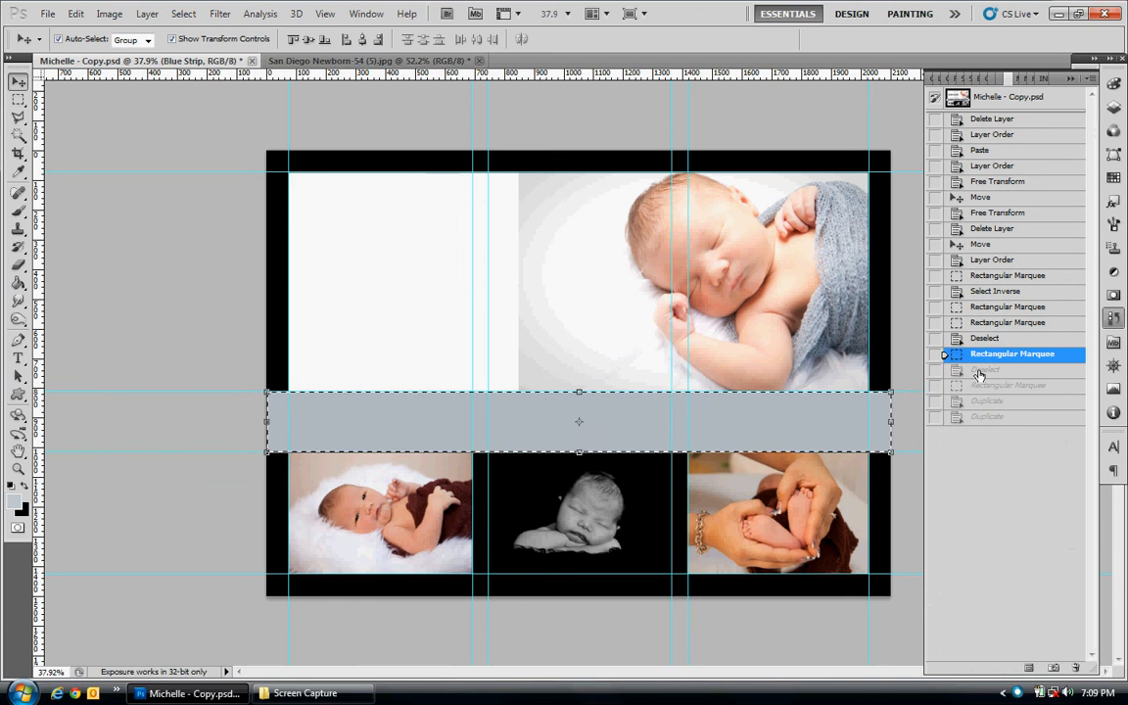
left_click(977, 369)
left_click(971, 387)
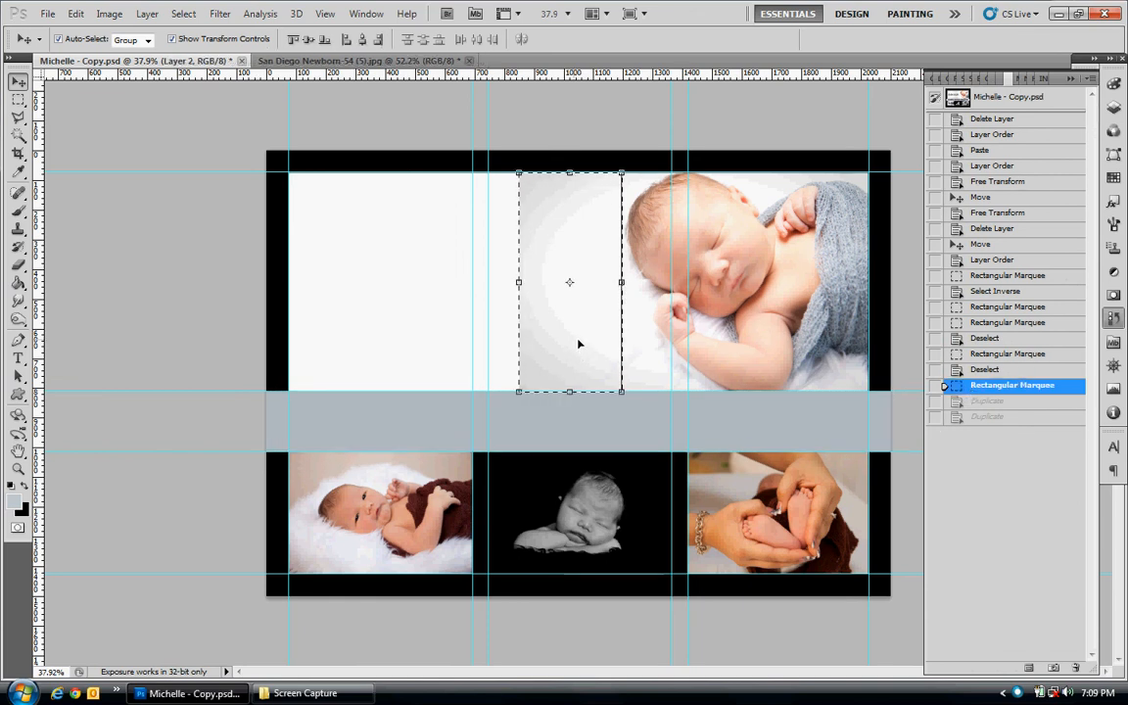
Duplicate the selected backdrop beside the photo, flip it horizontally, stretch it to the inner border guide, apply the transform, and deselect
left_click_drag(578, 347, 476, 344)
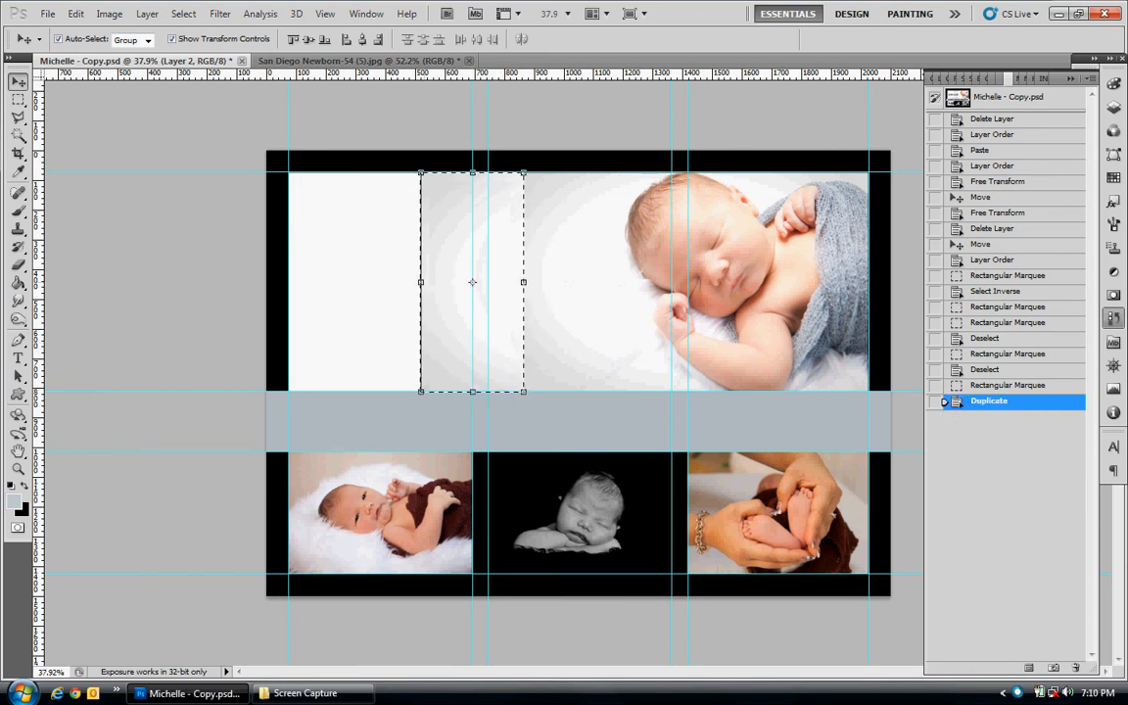
left_click(525, 394)
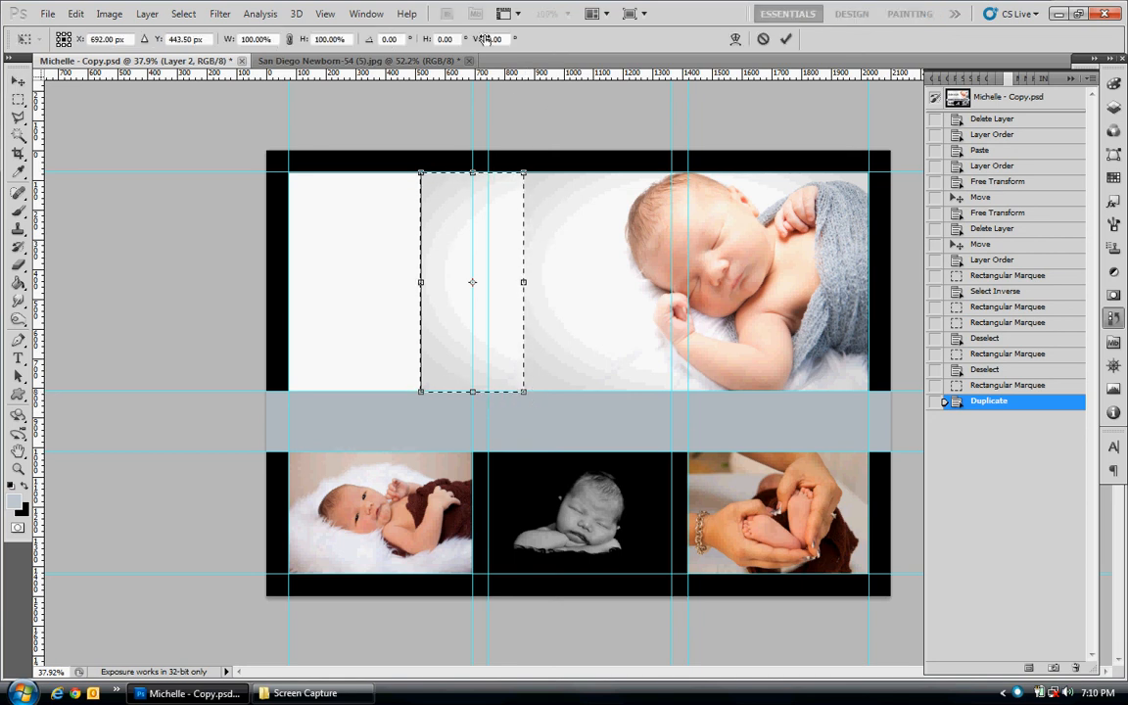
right_click(526, 396)
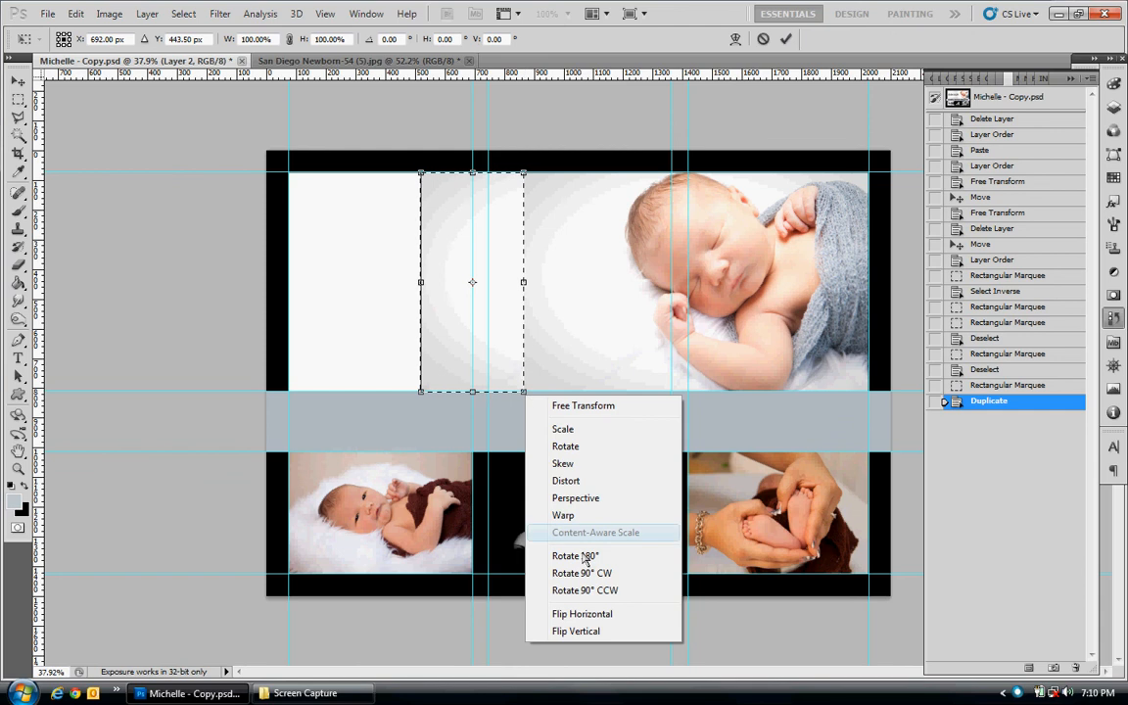
left_click(574, 614)
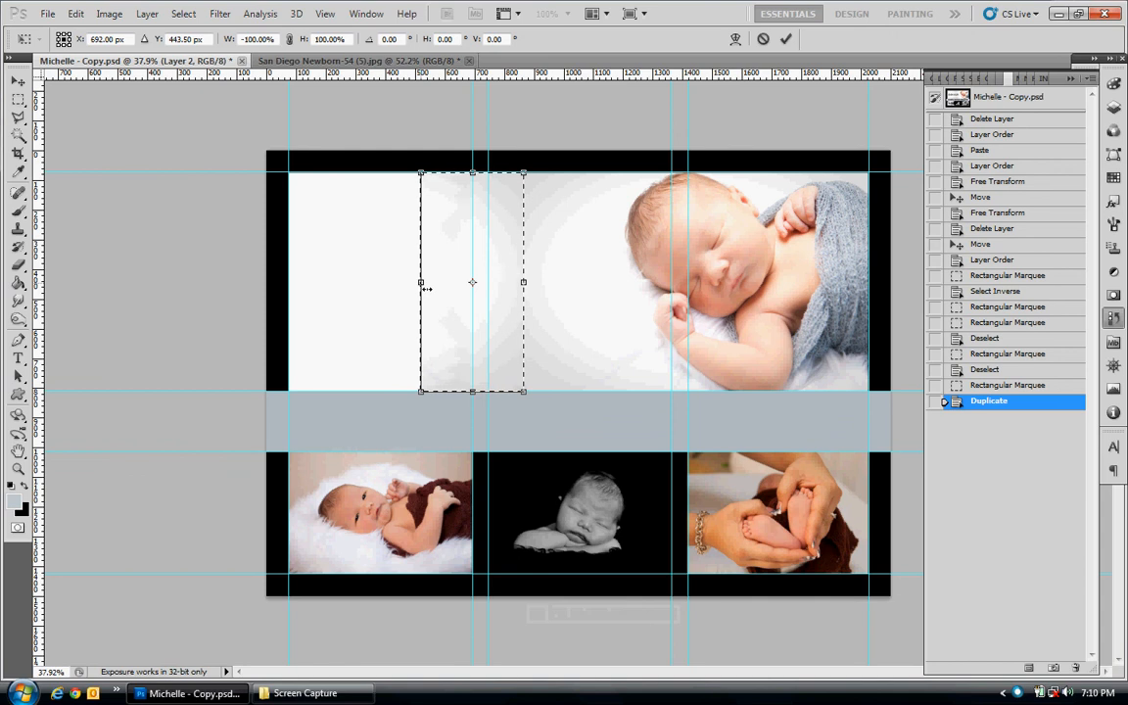
left_click_drag(423, 284, 292, 305)
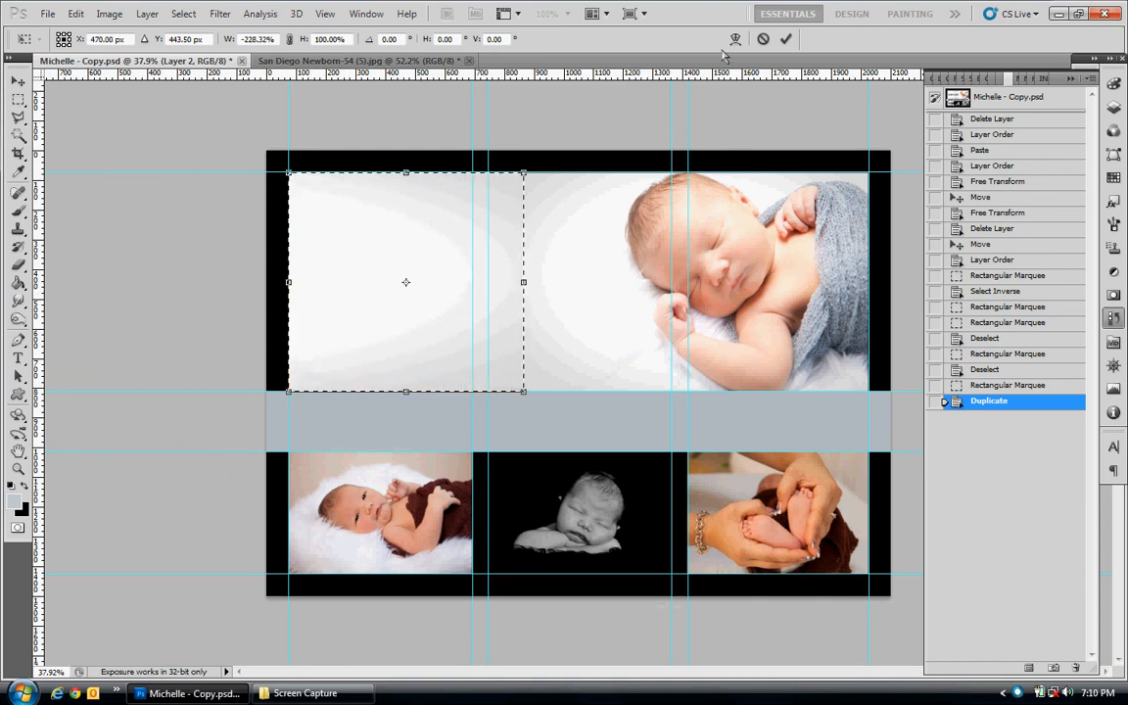
left_click(786, 39)
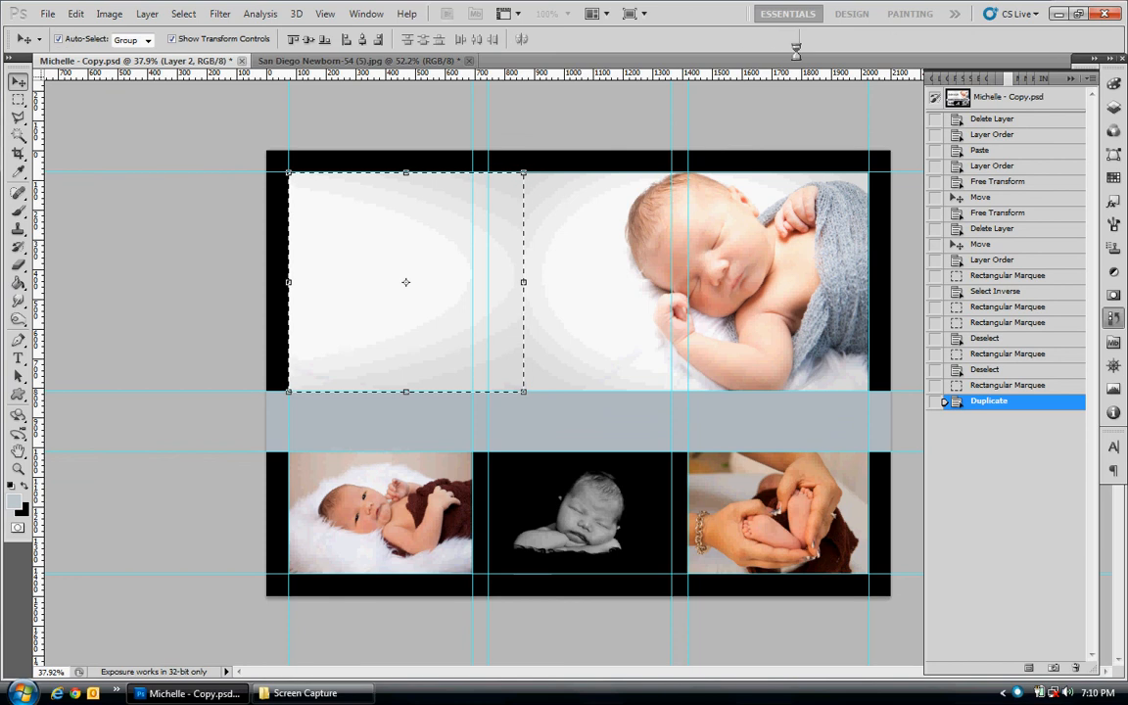
key("ctrl+d")
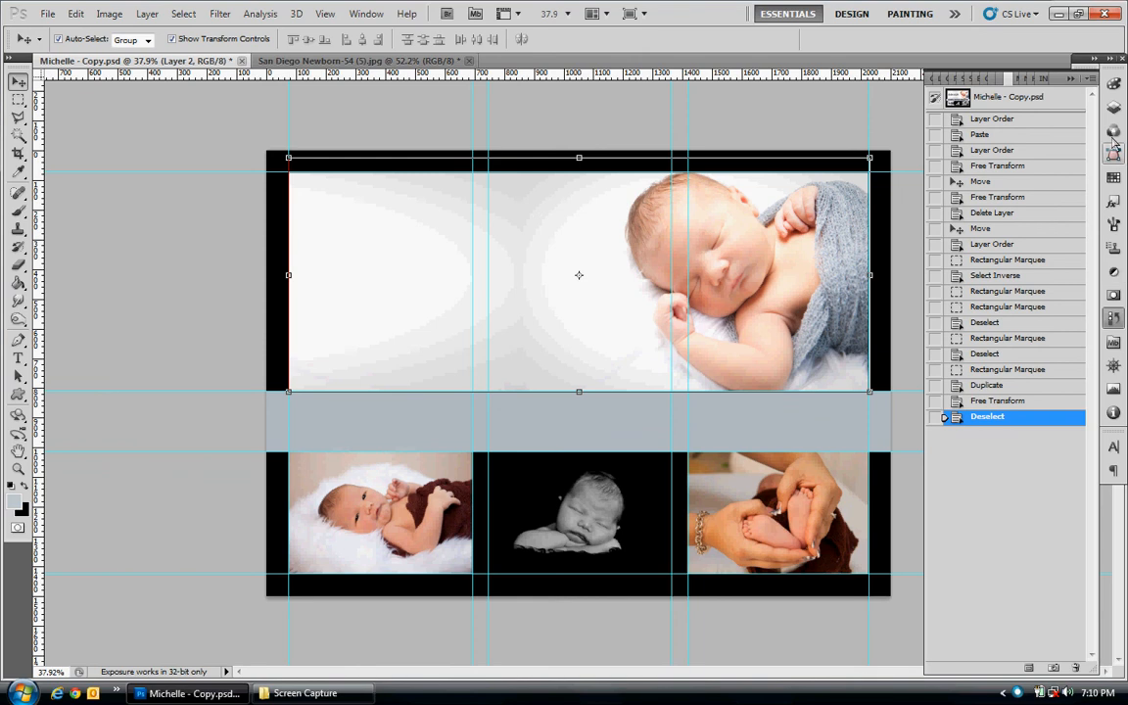
Delete Layer 2 and show the Top Right Picture layer in its place
left_click(1114, 106)
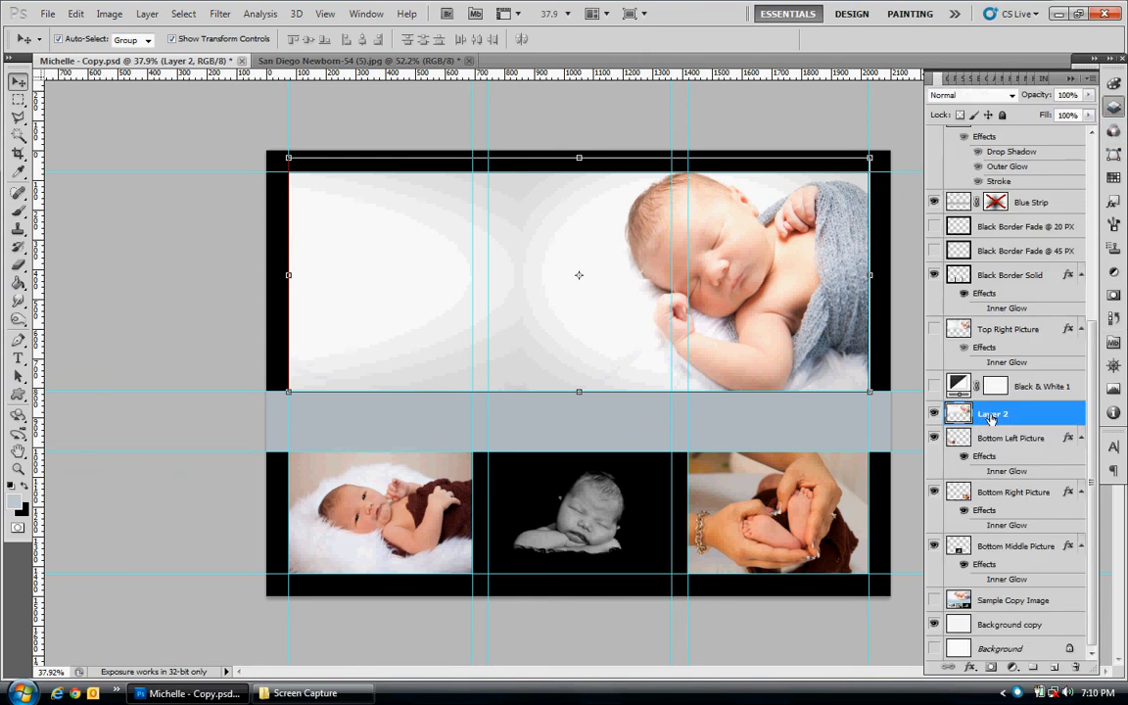
key("Delete")
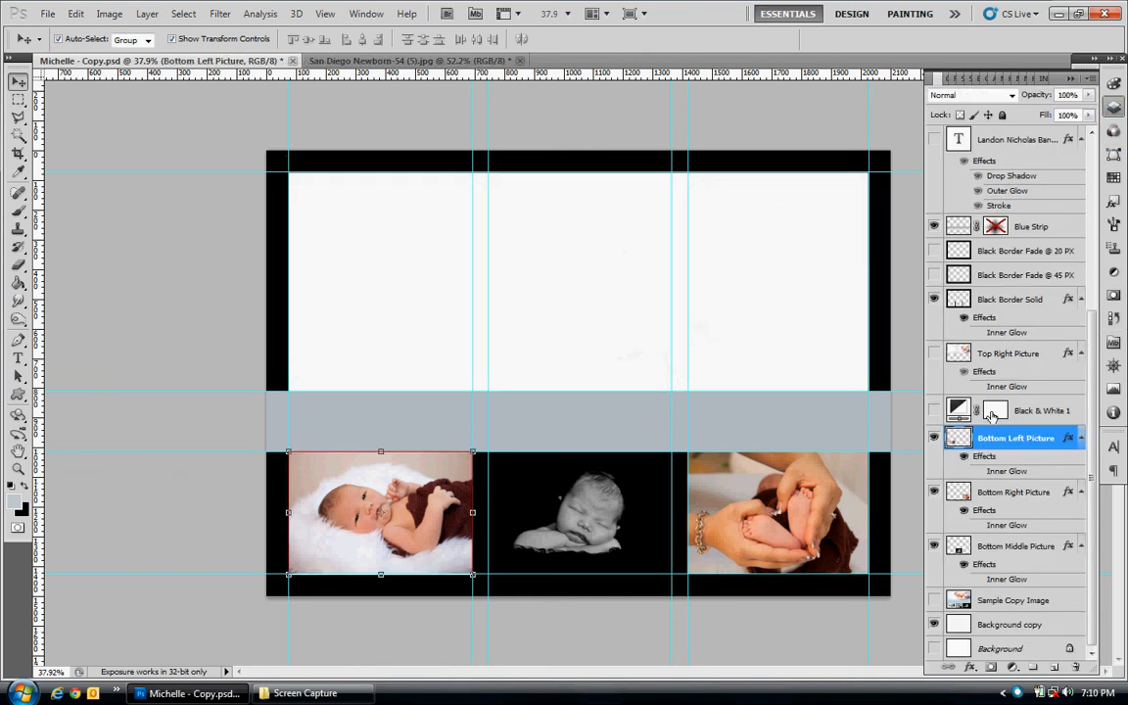
left_click(937, 354)
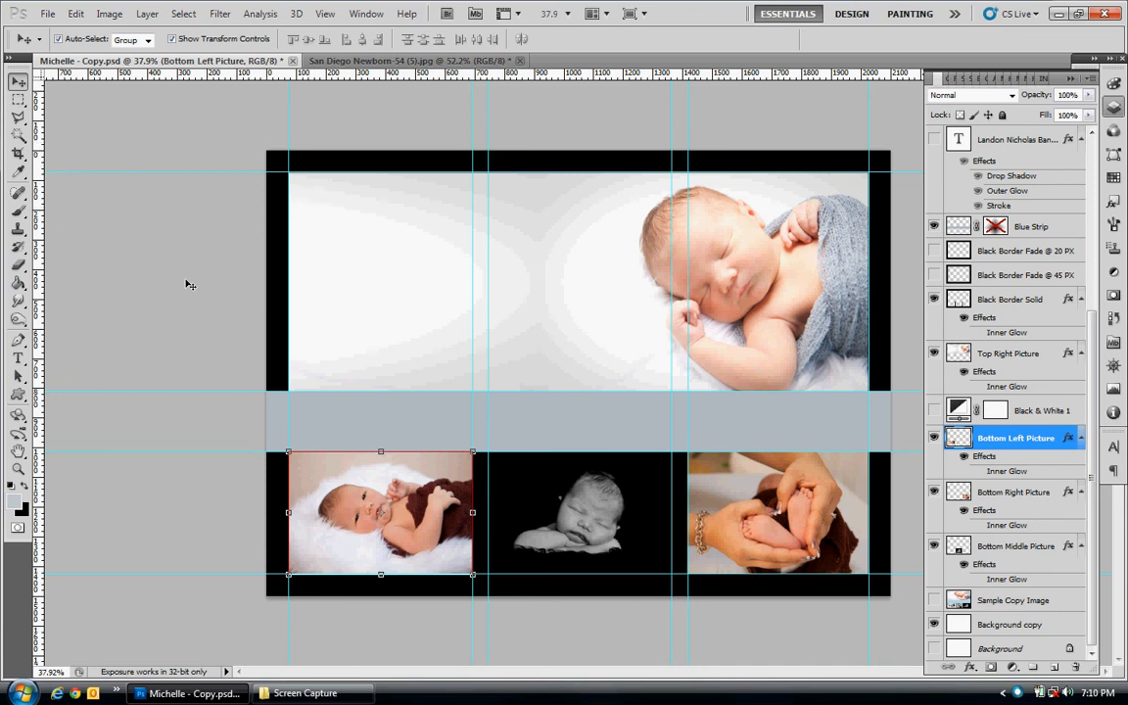
On the Black Border Solid layer, select the border area outside the inner guides using a rectangular marquee with a 45 px feather
left_click(1014, 300)
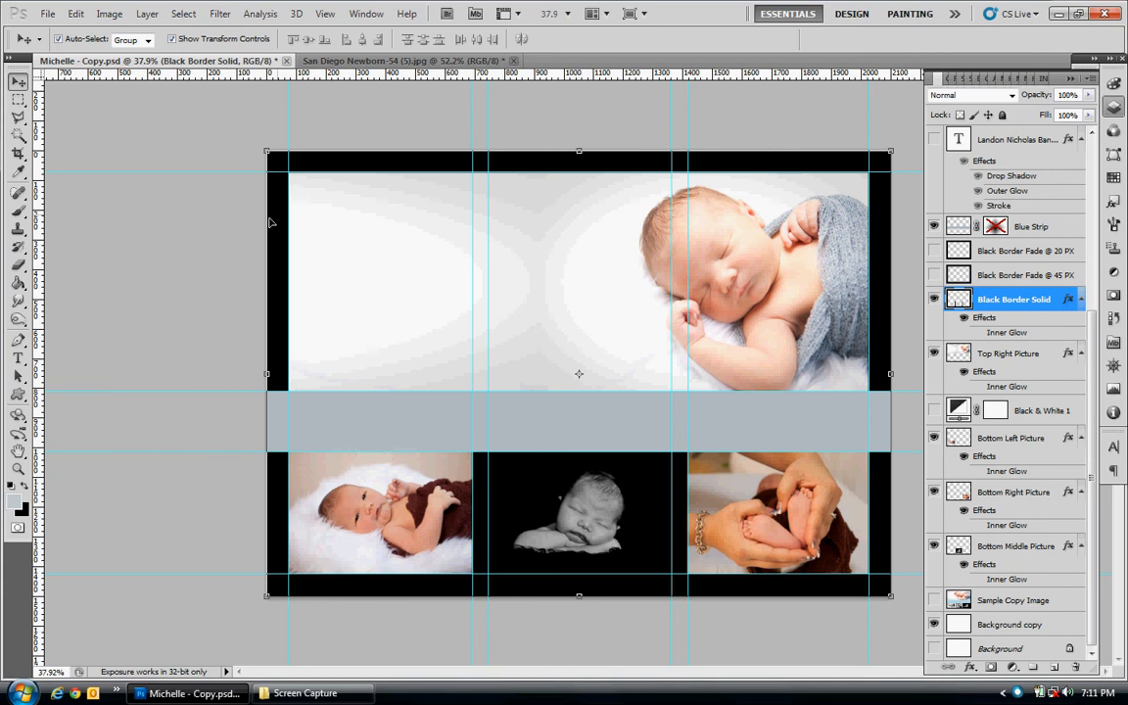
left_click(18, 101)
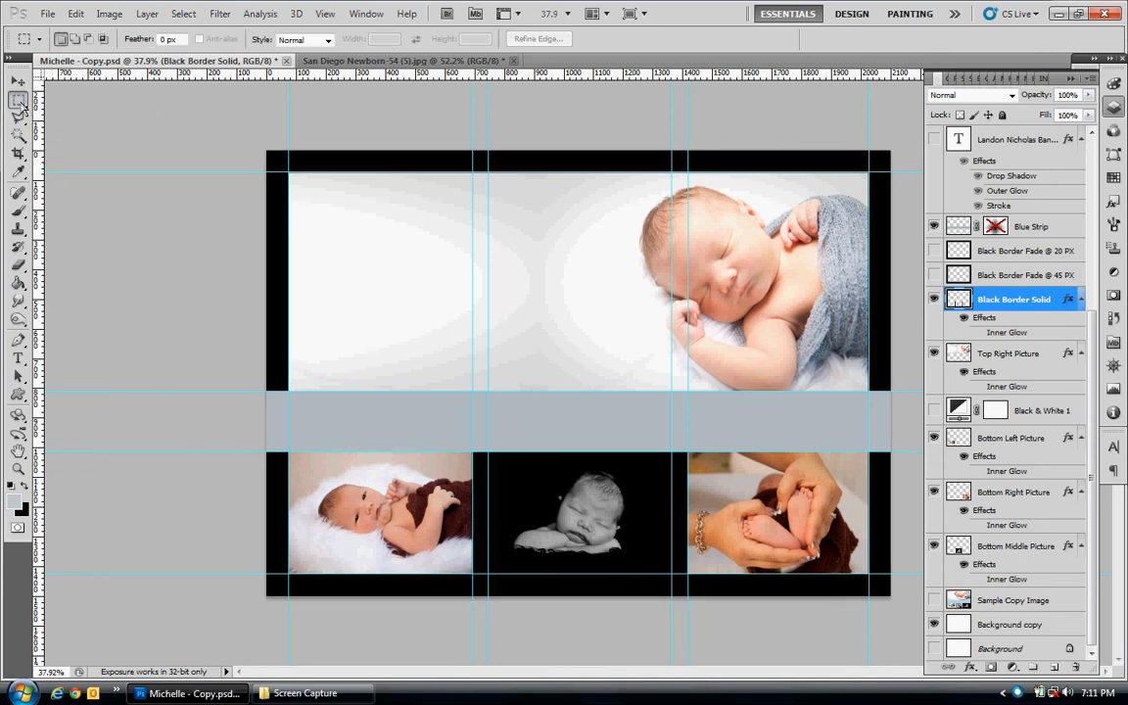
left_click(152, 42)
type("45")
key("Return")
left_click_drag(290, 174, 869, 575)
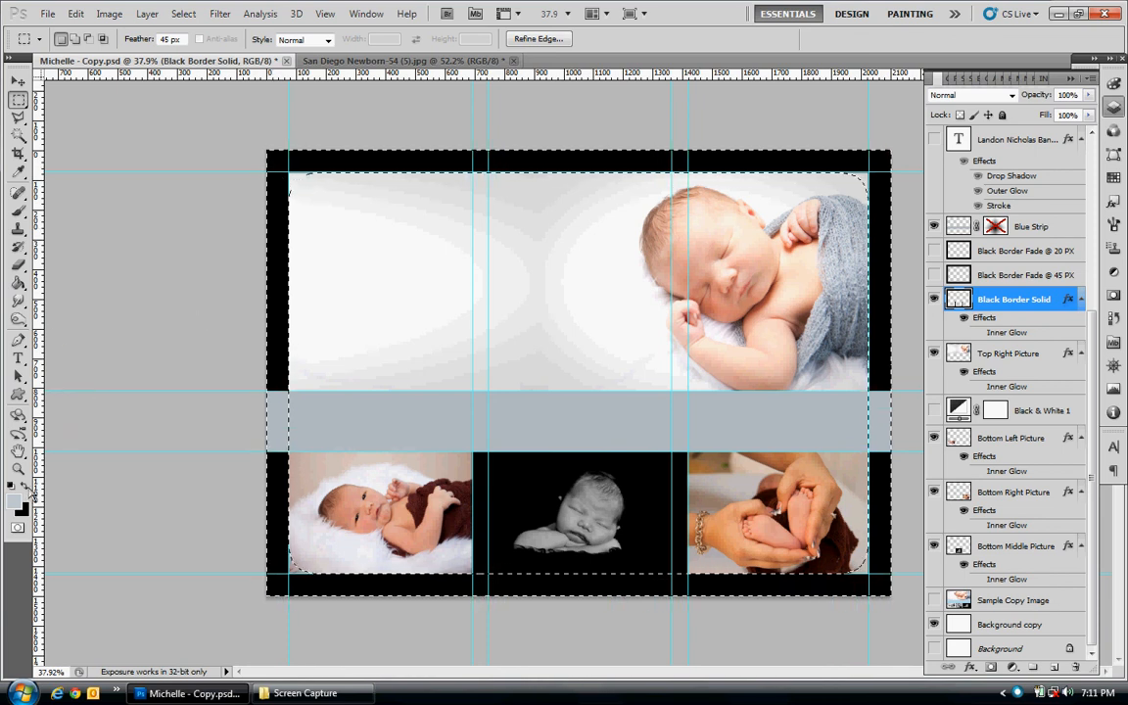
Make black the foreground color for the Paint Bucket, show the Black Border Fade @ 45 PX layer, and deselect
left_click(26, 487)
left_click(18, 283)
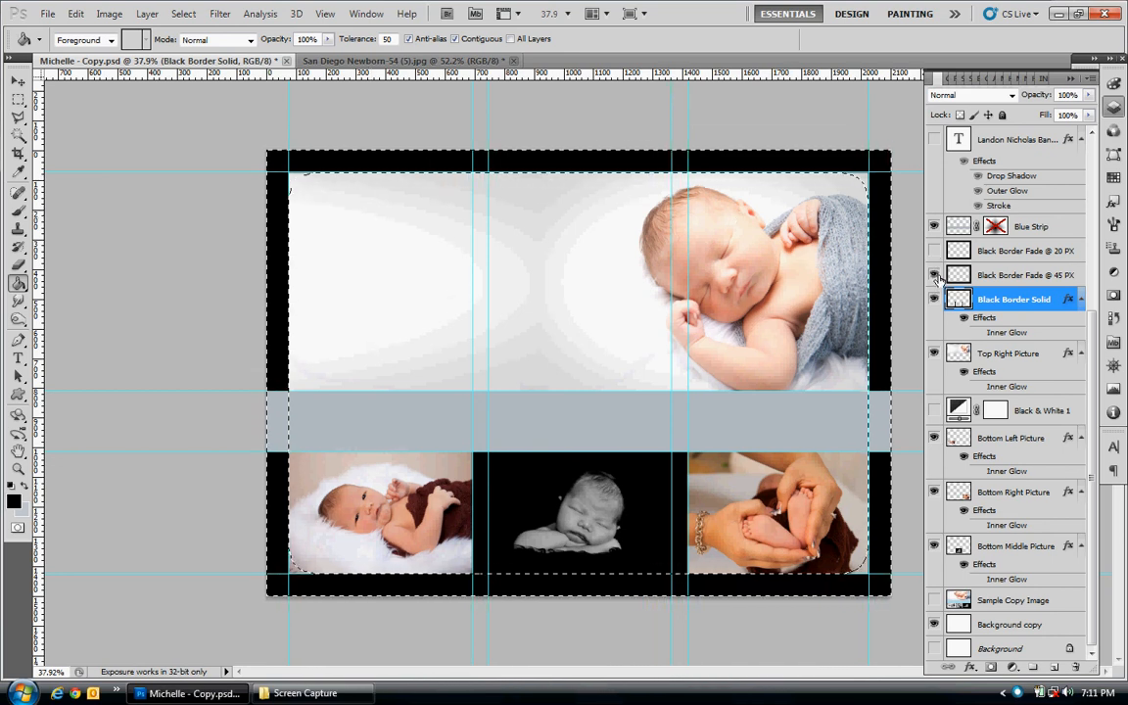
key("ctrl+d")
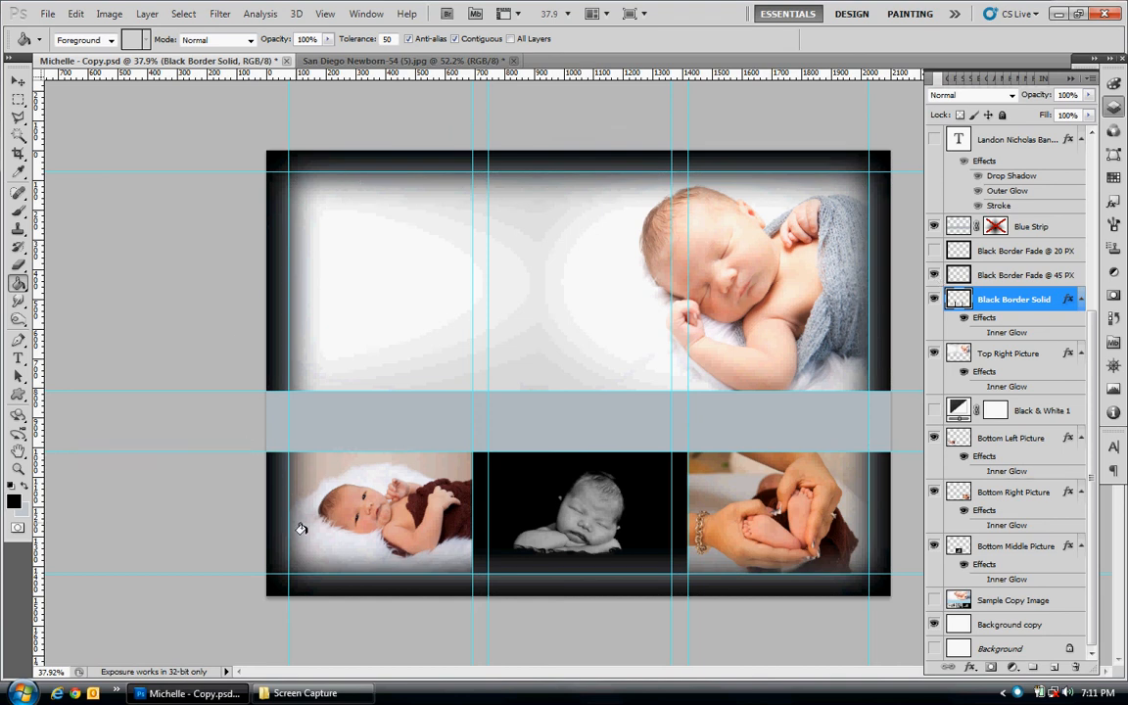
Inspect the soft border edge around the bottom-left photo up close, and select the Black Border Fade @ 45 PX layer with the Move tool
scroll(299, 527, "up", 5)
scroll(301, 527, "up", 1)
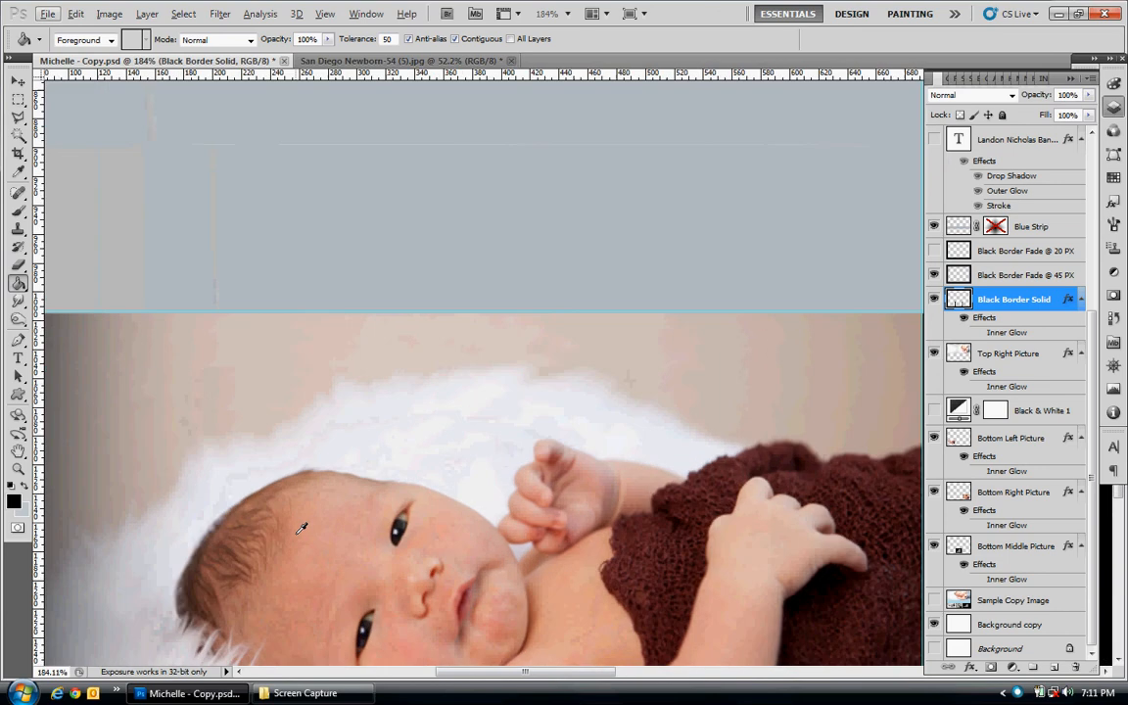
left_click(297, 525, "ctrl")
scroll(299, 527, "left", 3)
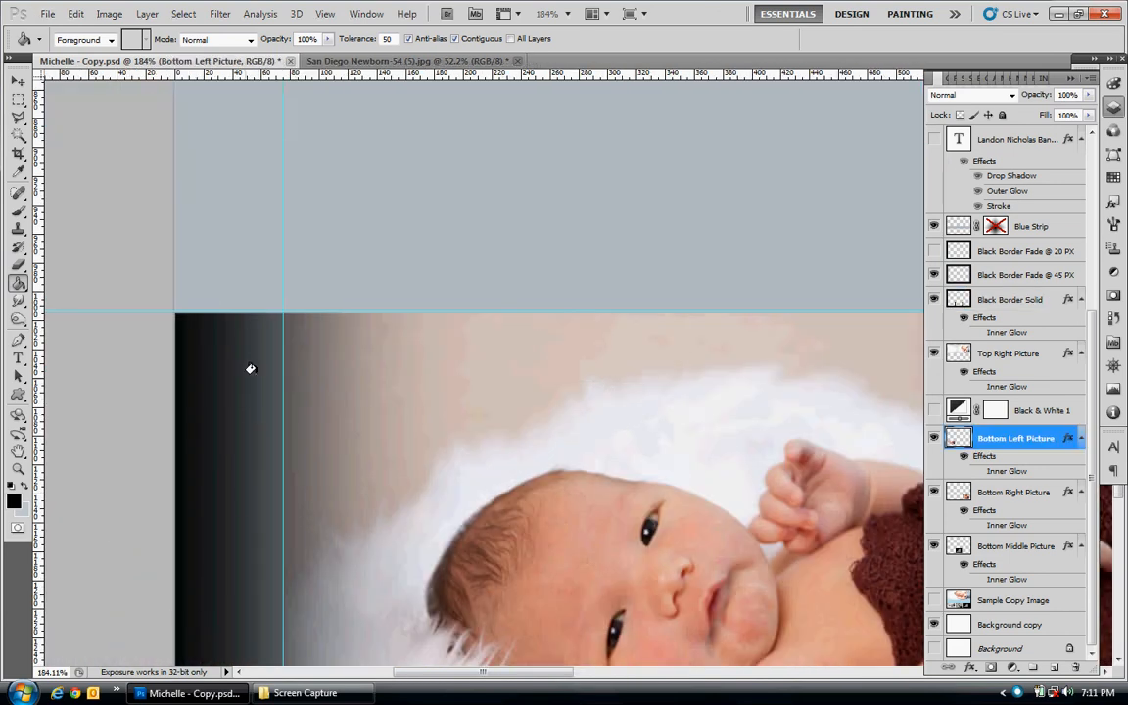
scroll(252, 489, "down", 3)
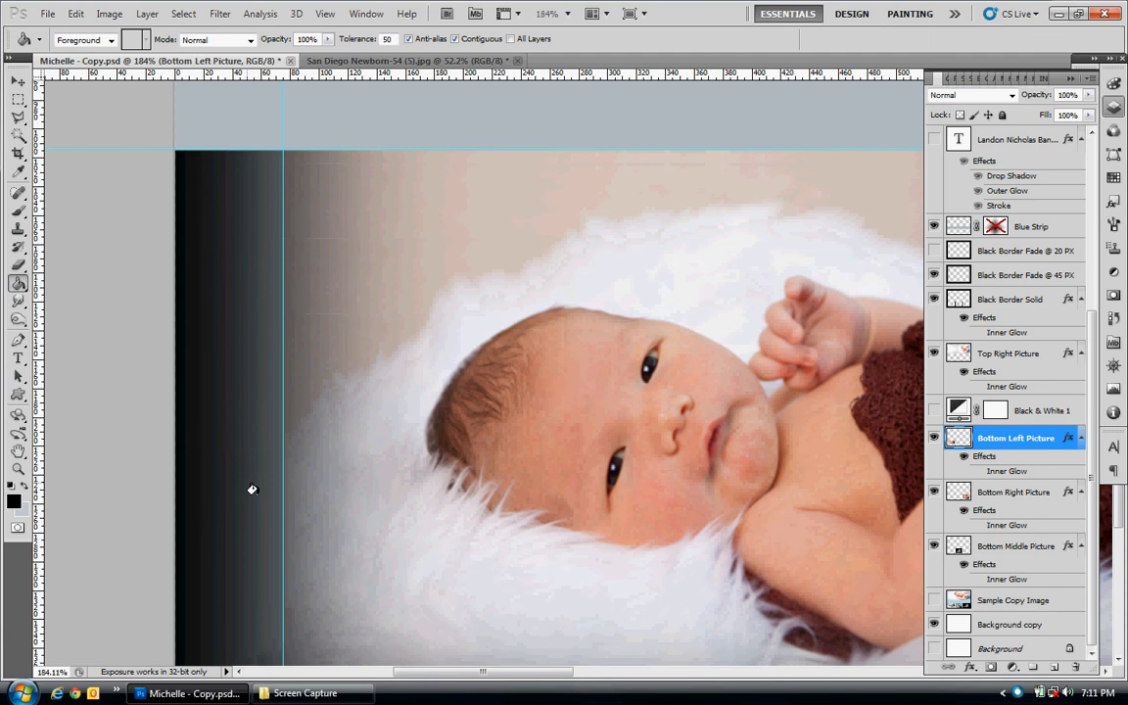
left_click(18, 80)
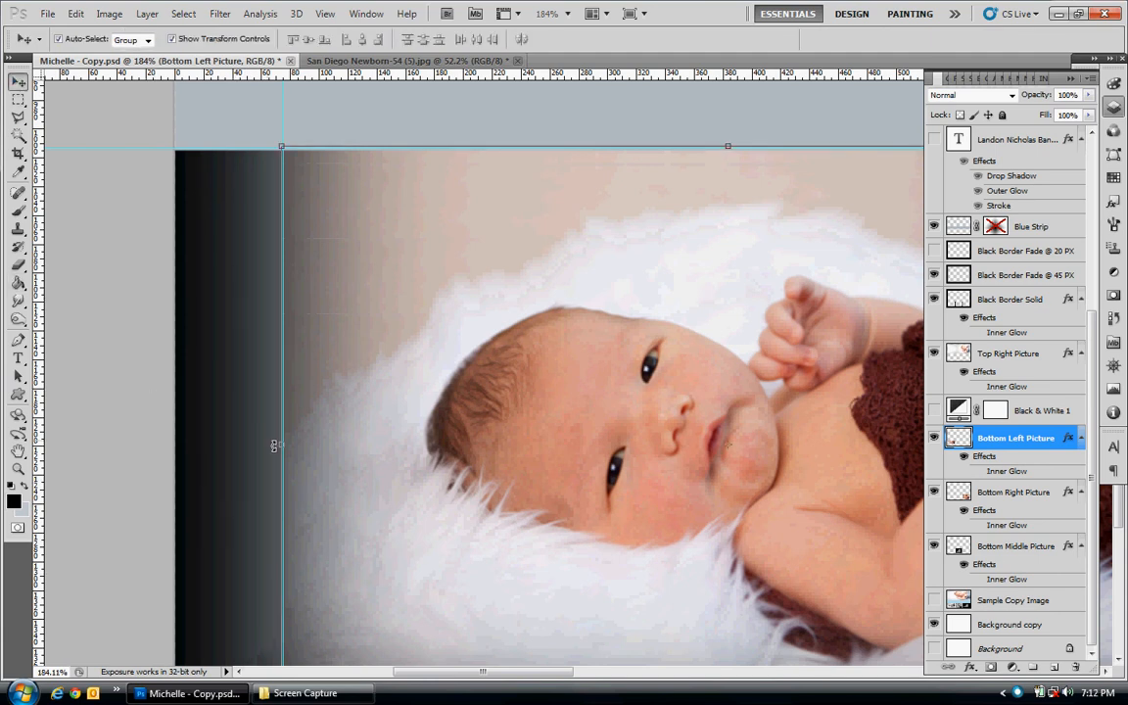
scroll(274, 445, "down", 2)
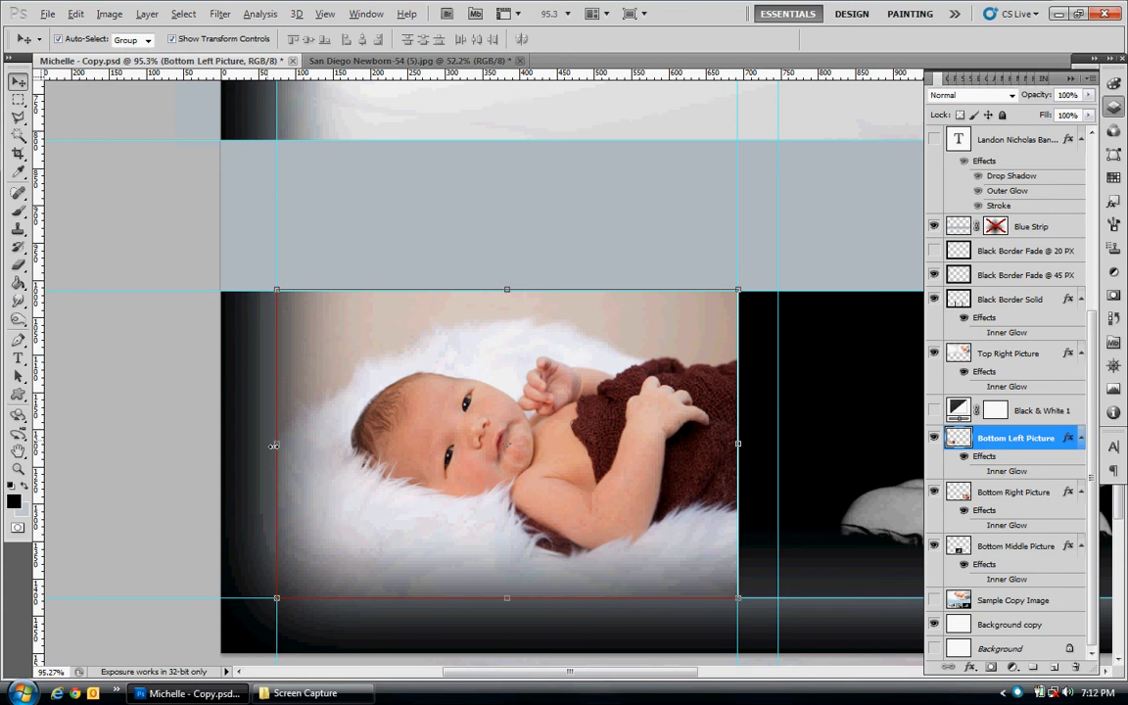
key("alt")
scroll(314, 441, "down", 1)
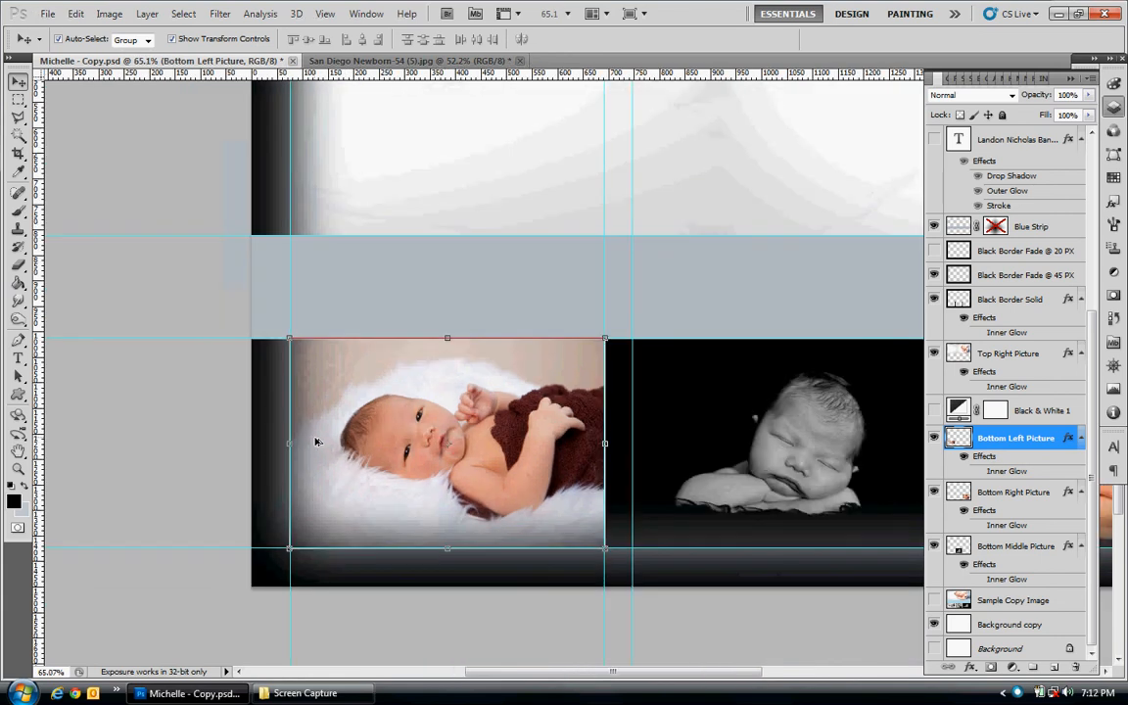
left_click(380, 576)
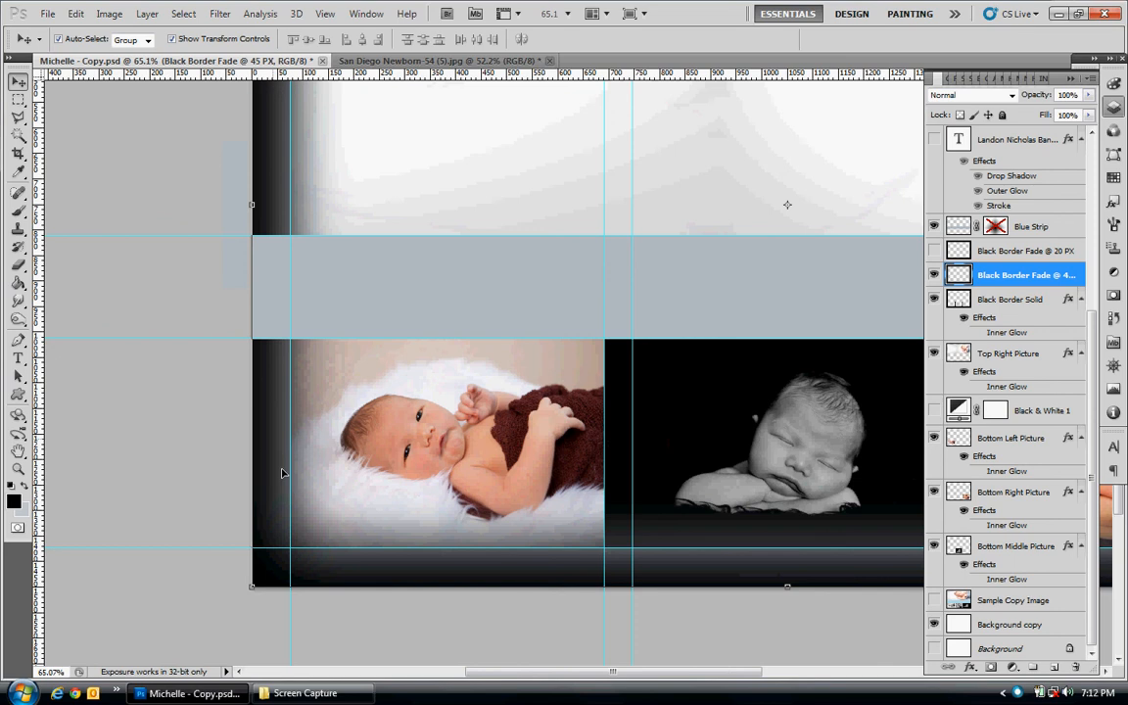
scroll(403, 434, "down", 2)
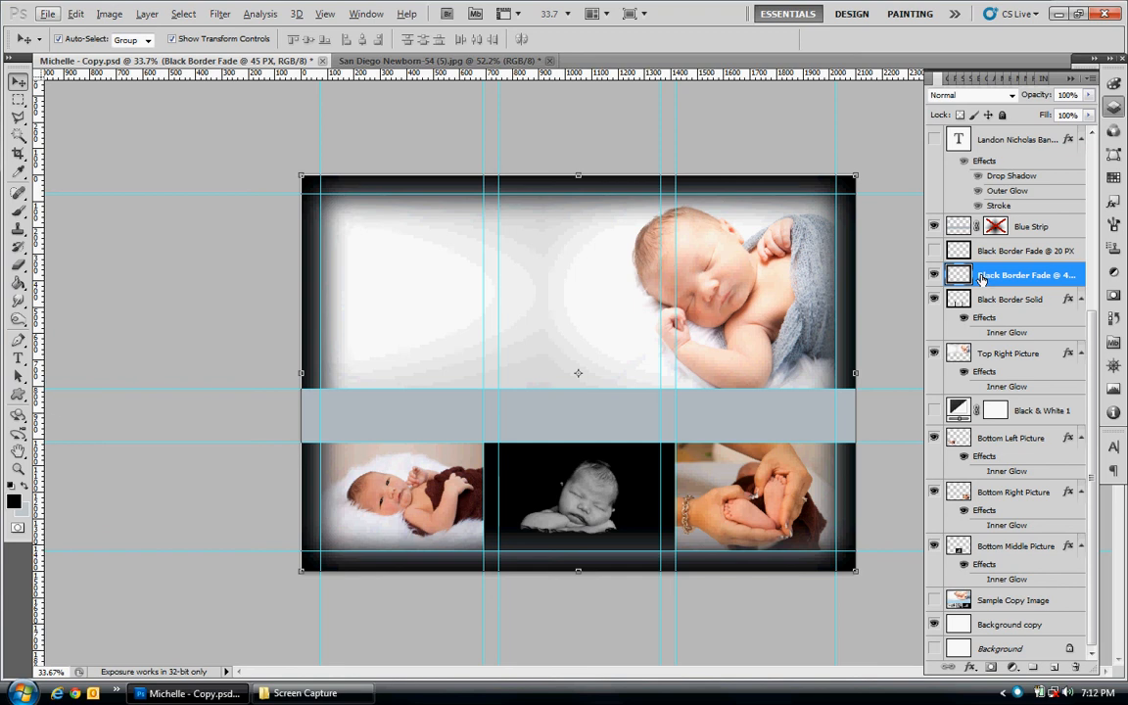
Select the border area outside the inner guides using an inverted rectangular marquee with a 20 px feather
left_click(16, 98)
double_click(166, 40)
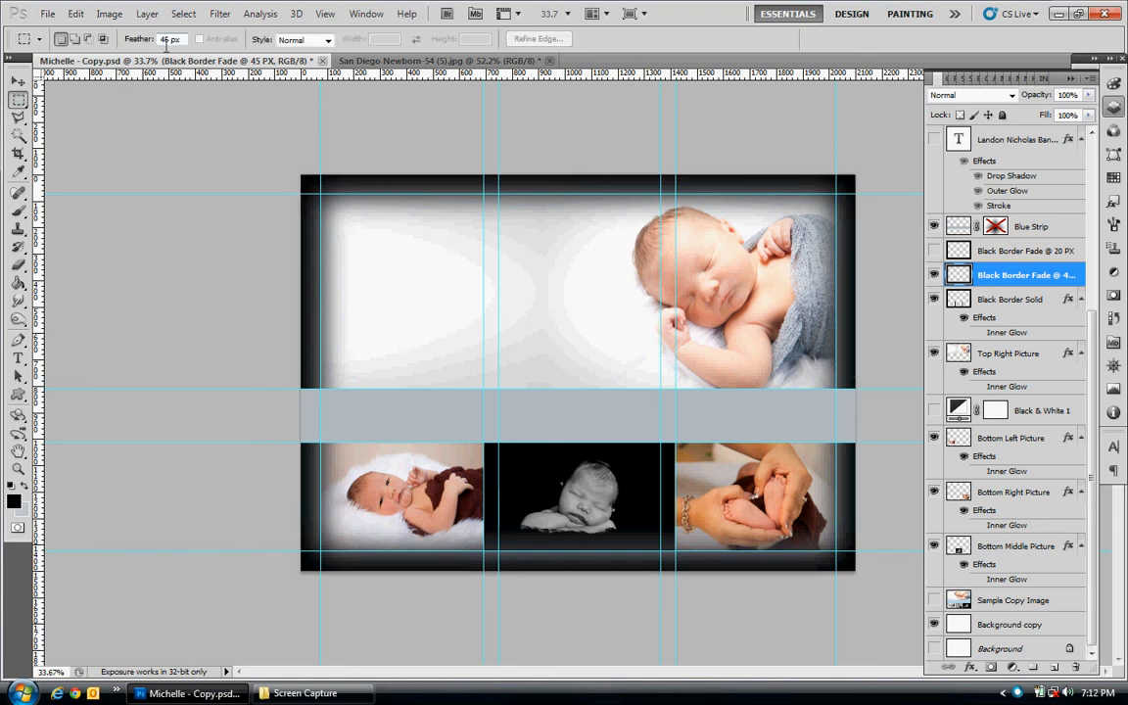
left_click(143, 41)
type("40")
key("Return")
left_click_drag(185, 40, 108, 47)
type("20")
key("Return")
left_click_drag(321, 194, 769, 498)
left_click_drag(847, 539, 835, 550)
right_click(716, 447)
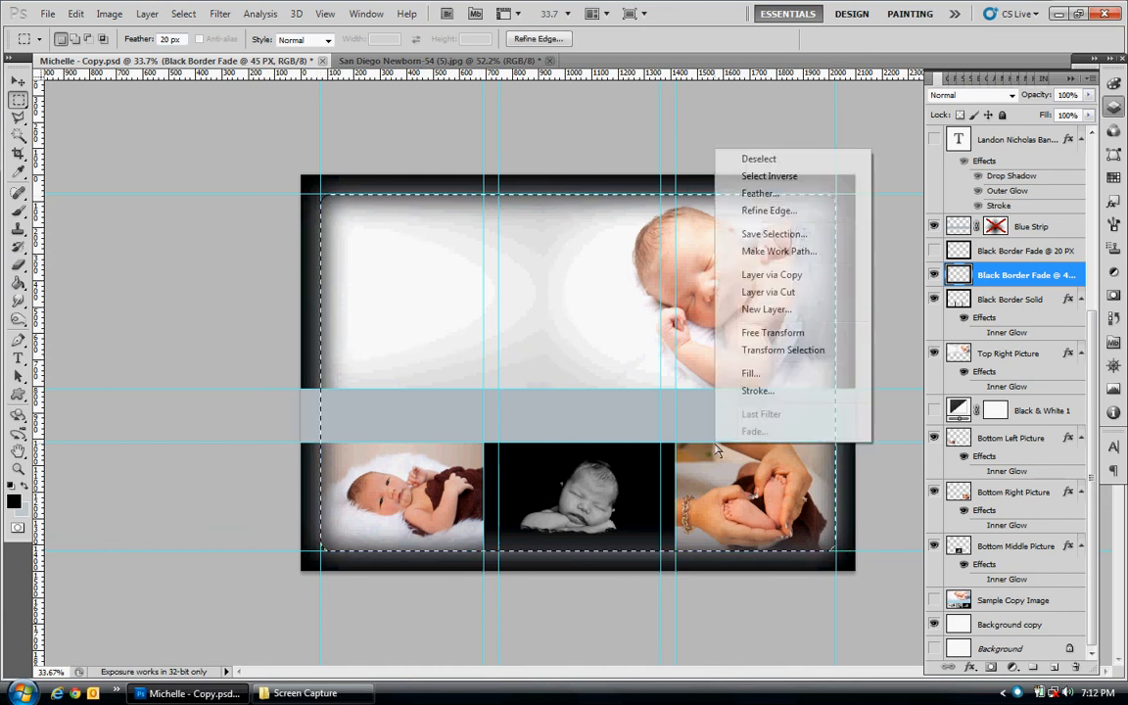
left_click(762, 175)
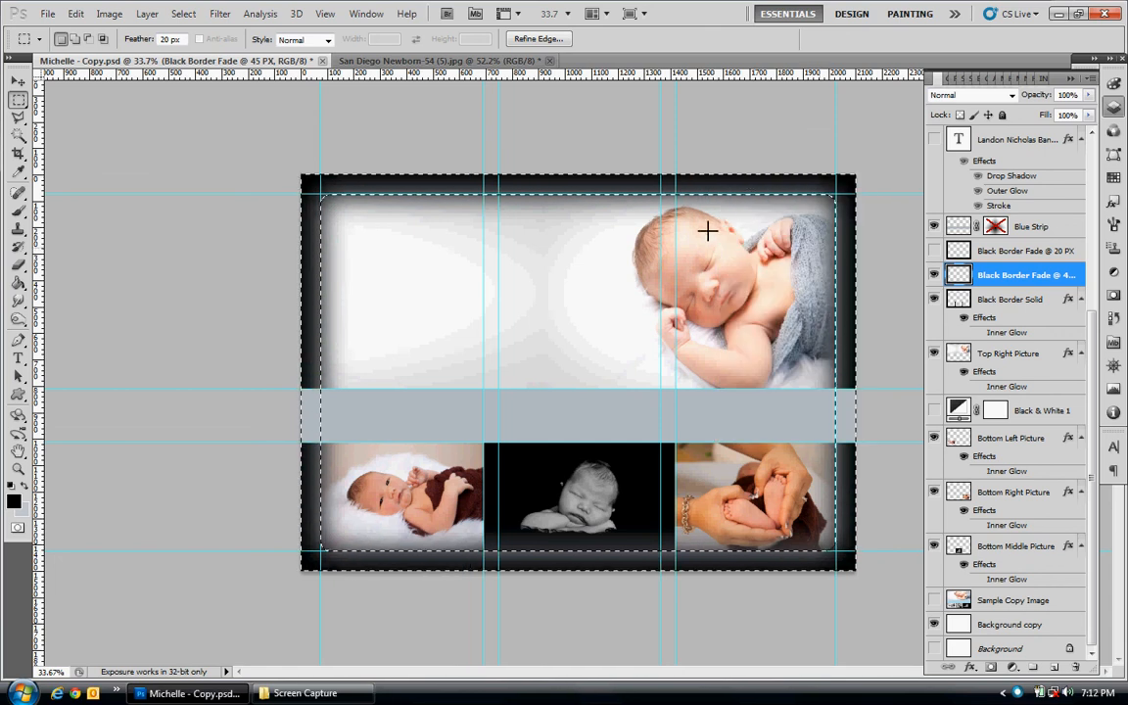
Show the Black Border Fade @ 20 PX layer in place of a Paint Bucket fill, deselect, and return to the Move tool
left_click(18, 283)
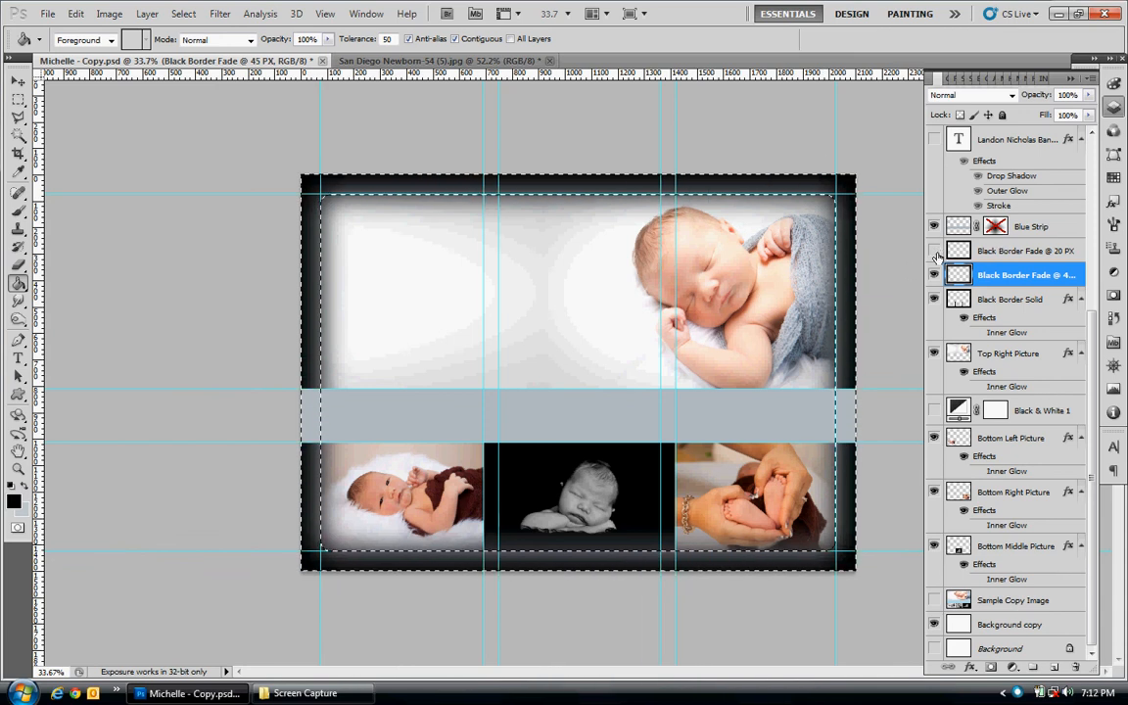
left_click(934, 250)
key("ctrl+d")
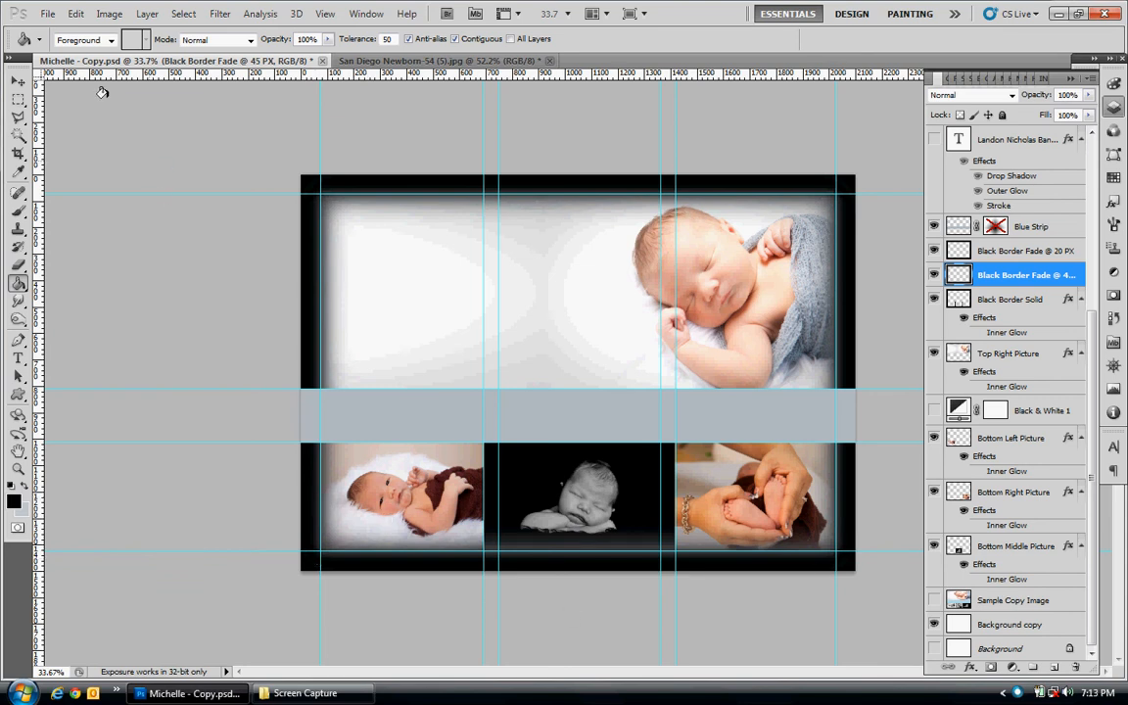
left_click(18, 81)
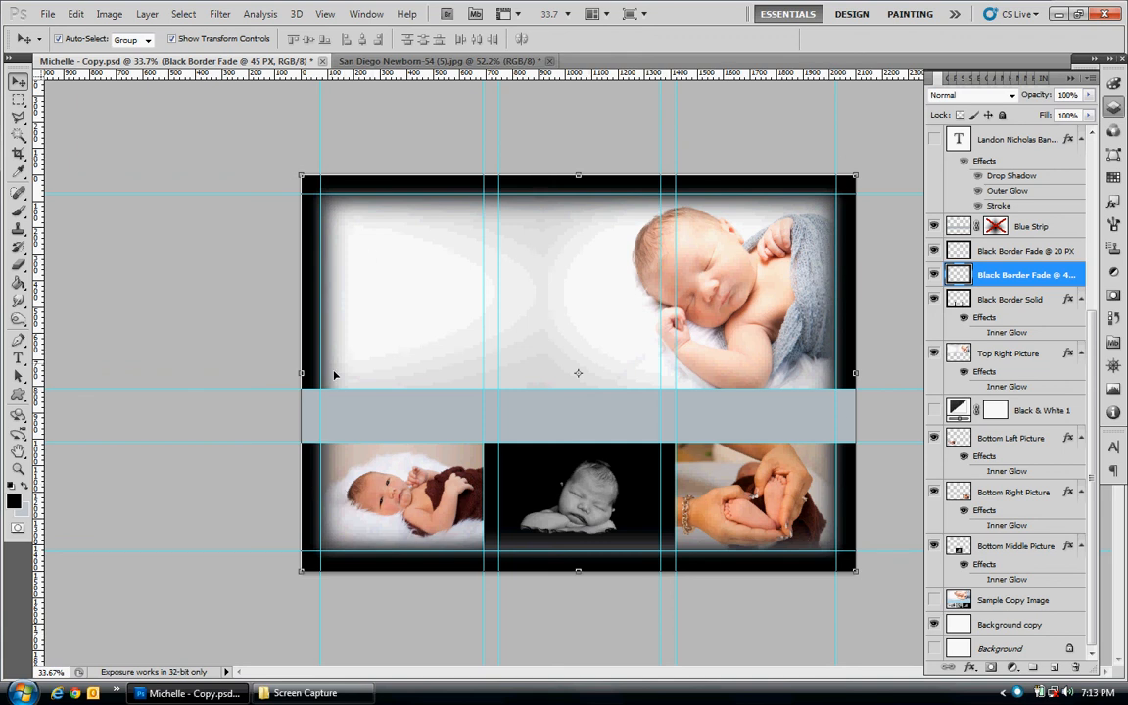
Select the solid, 45 PX and 20 PX black border layers together, and pick them out individually
left_click(991, 298, "shift")
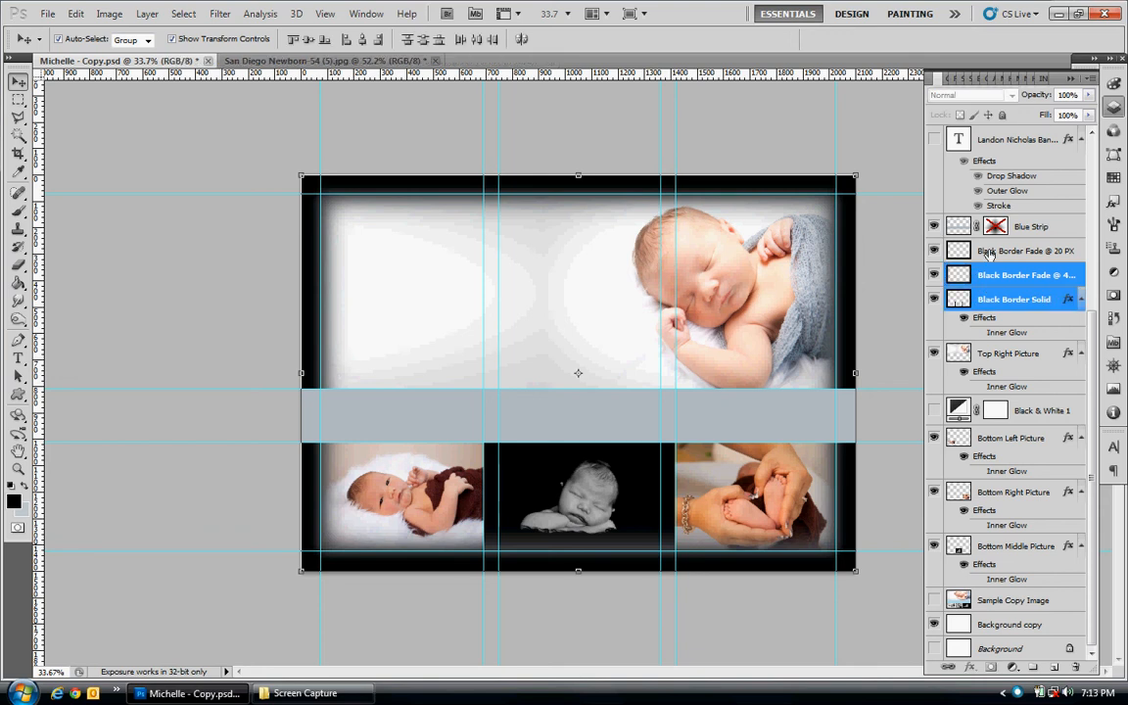
left_click(989, 253, "shift")
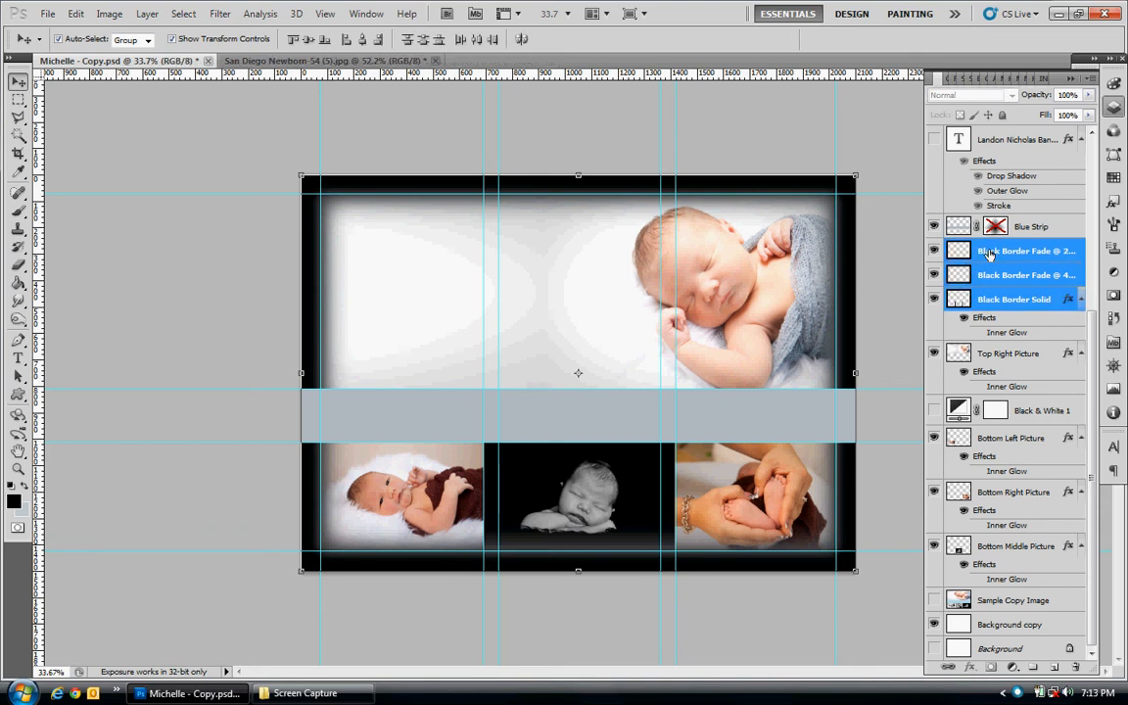
left_click(991, 274)
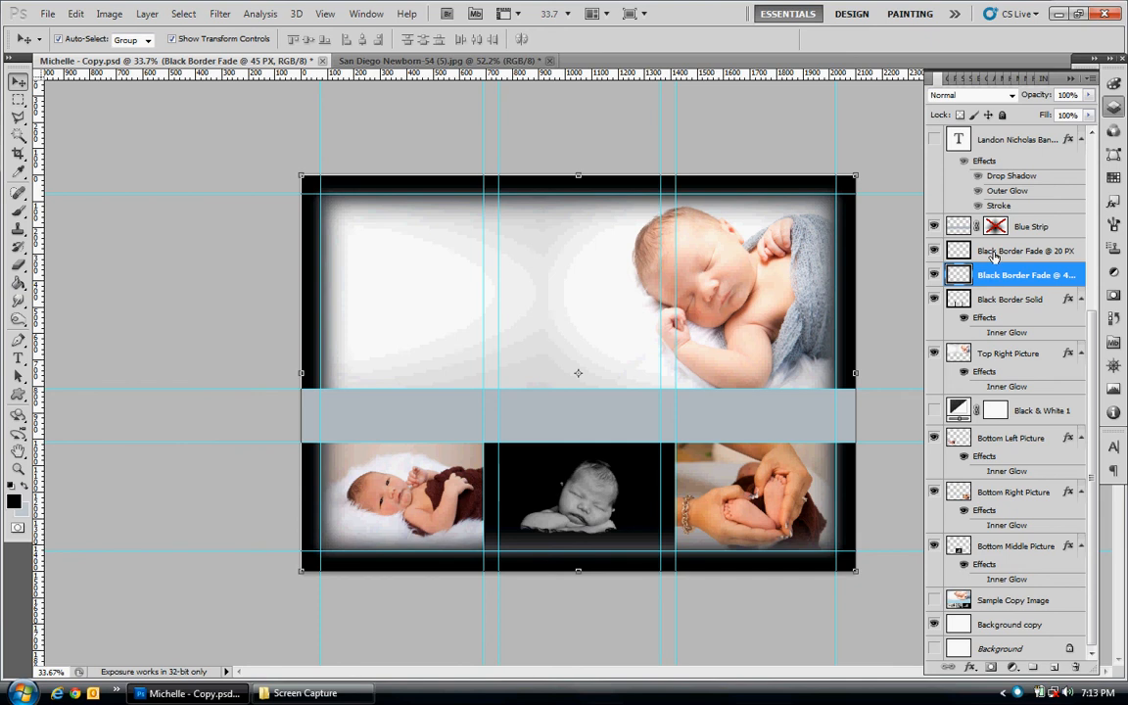
left_click(993, 255)
left_click(994, 297)
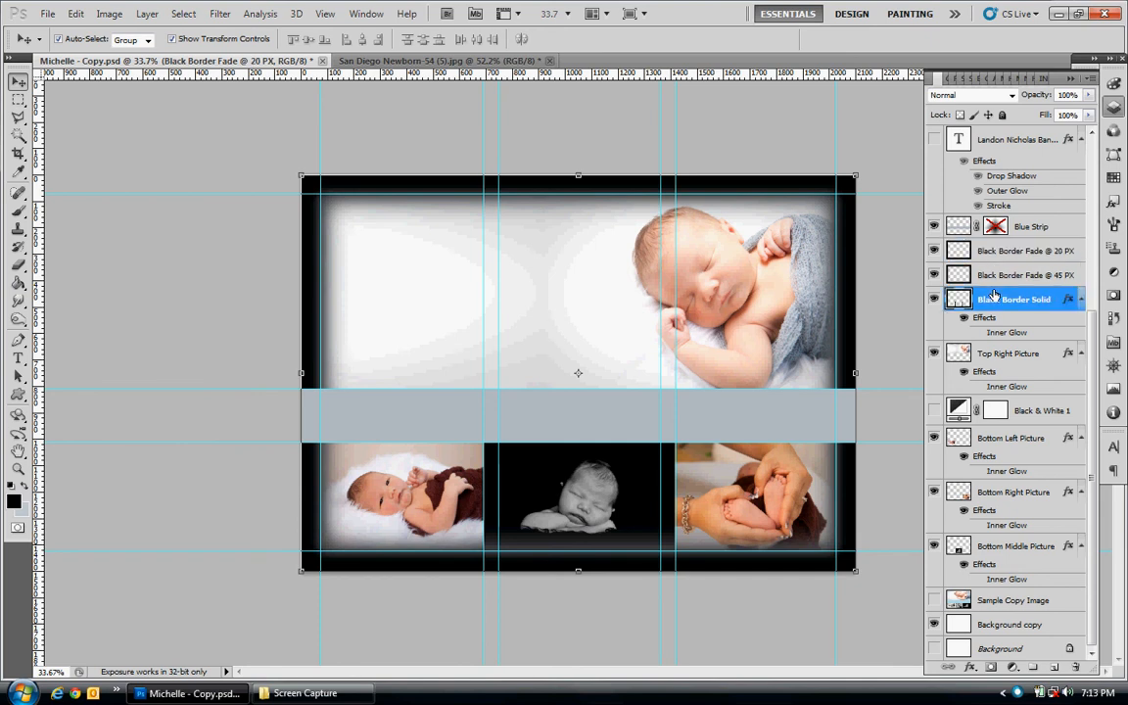
Add a red Color Overlay at 100% opacity to the Black Border Fade @ 45 PX layer and hide that layer's effects
left_click(995, 277)
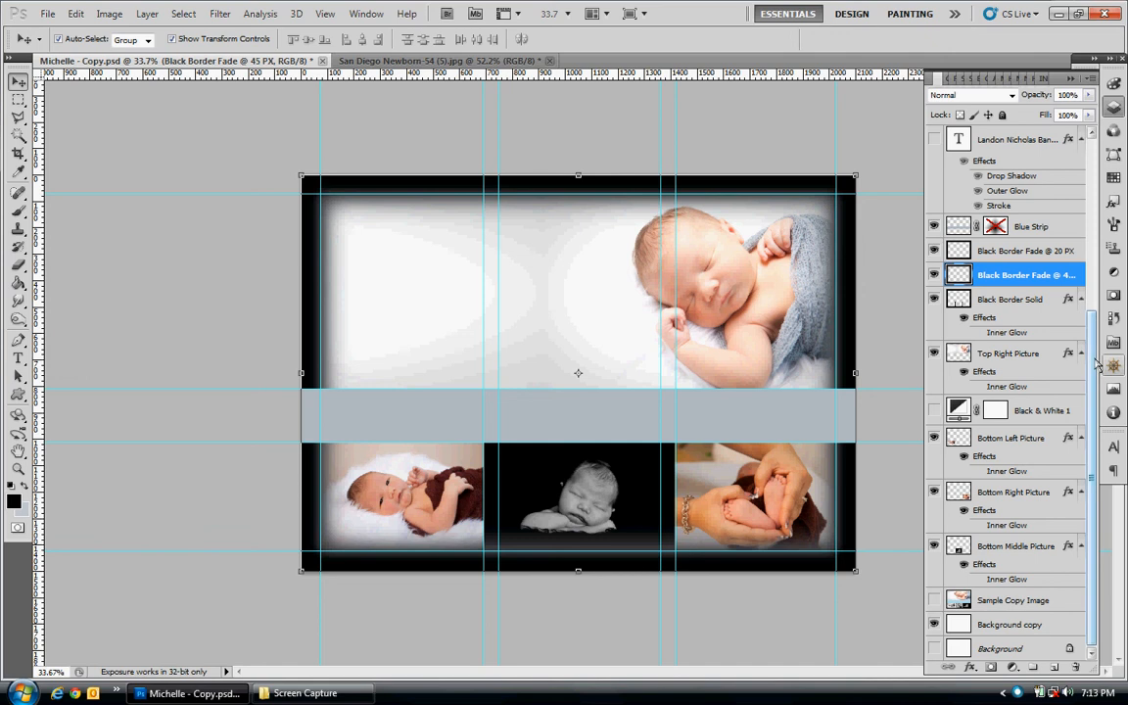
left_click(971, 667)
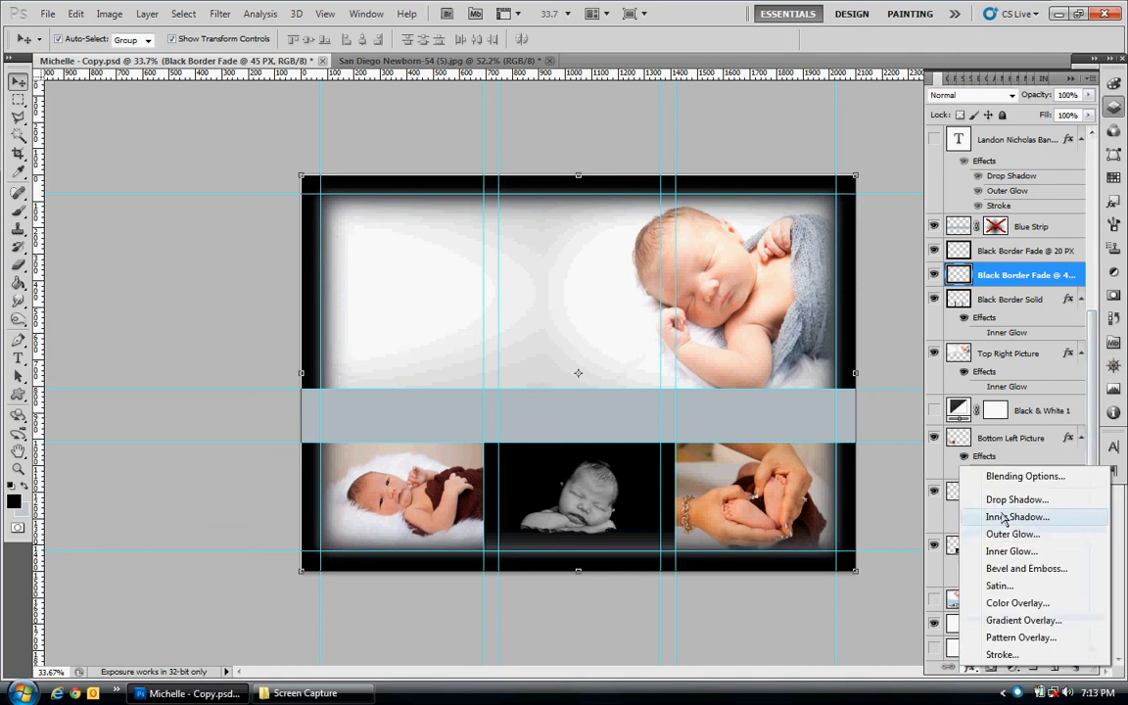
left_click(999, 605)
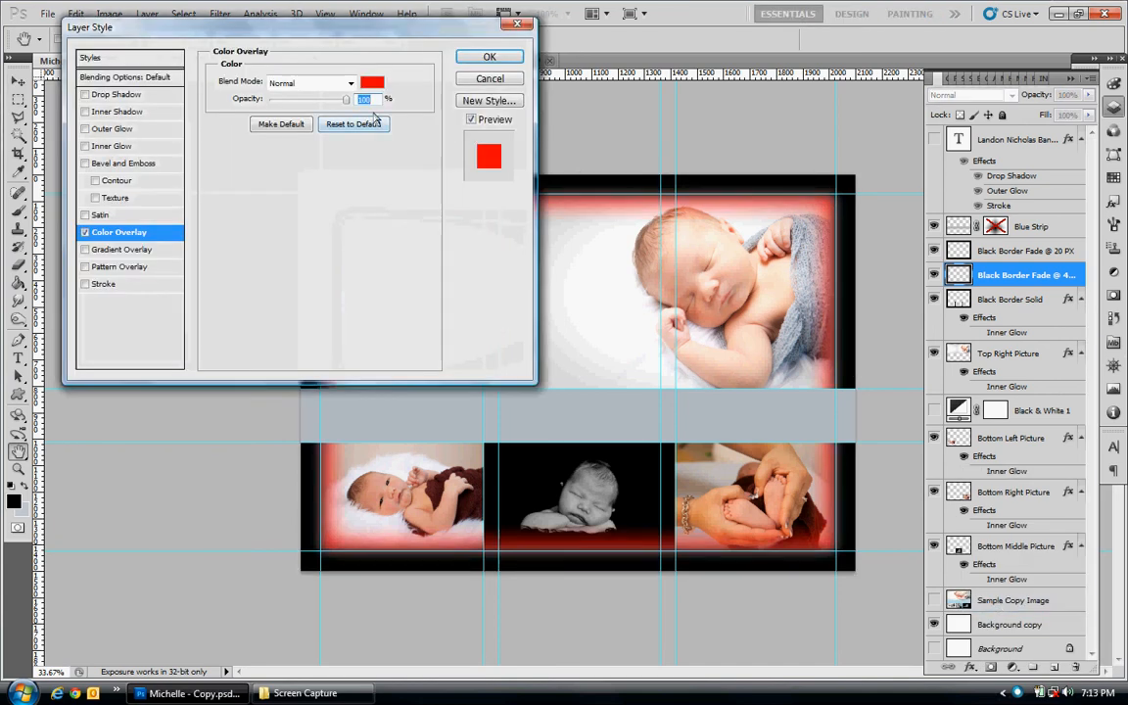
left_click(484, 56)
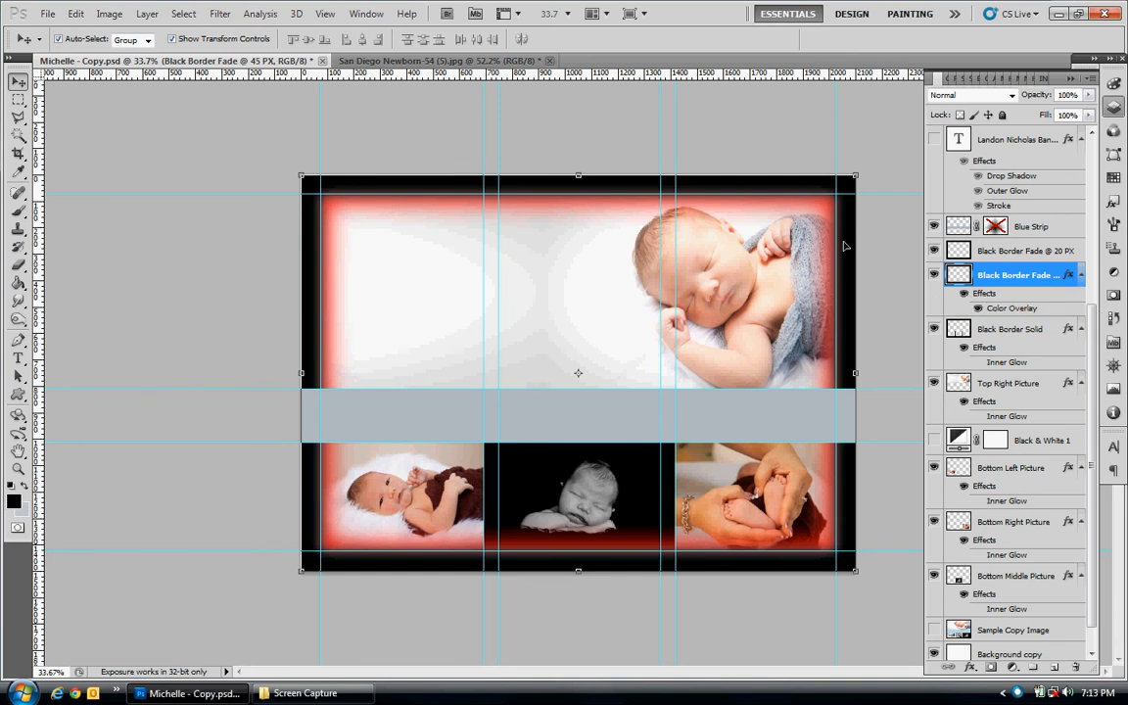
left_click(965, 295)
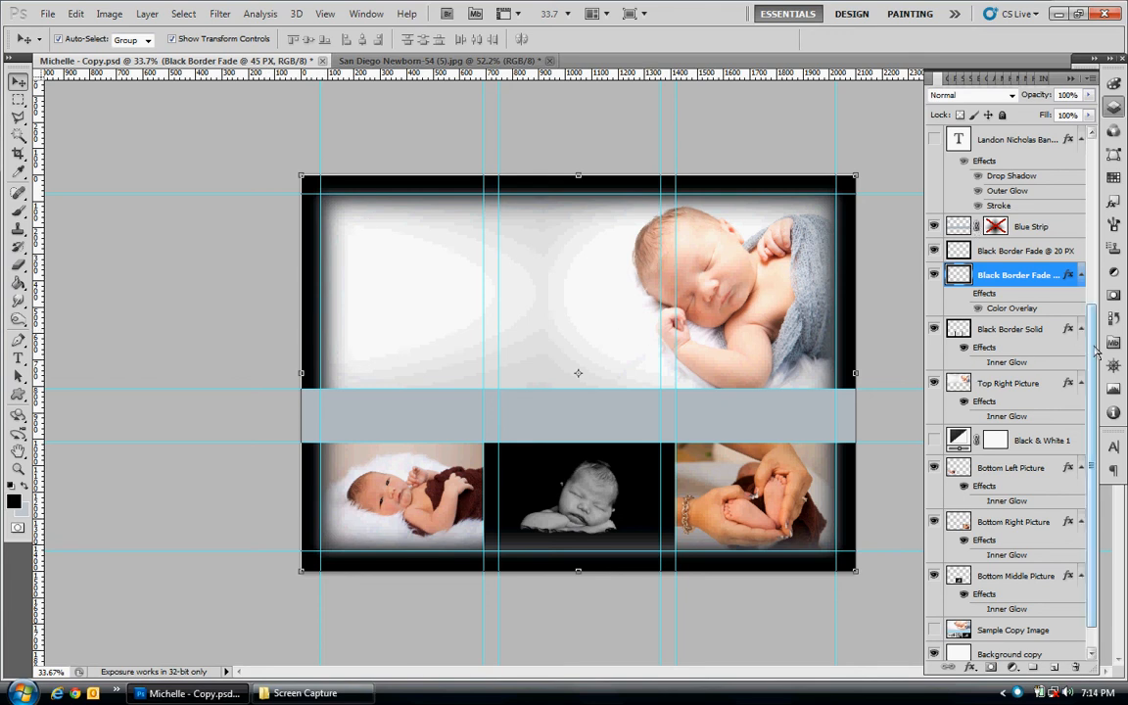
scroll(1094, 357, "up", 5)
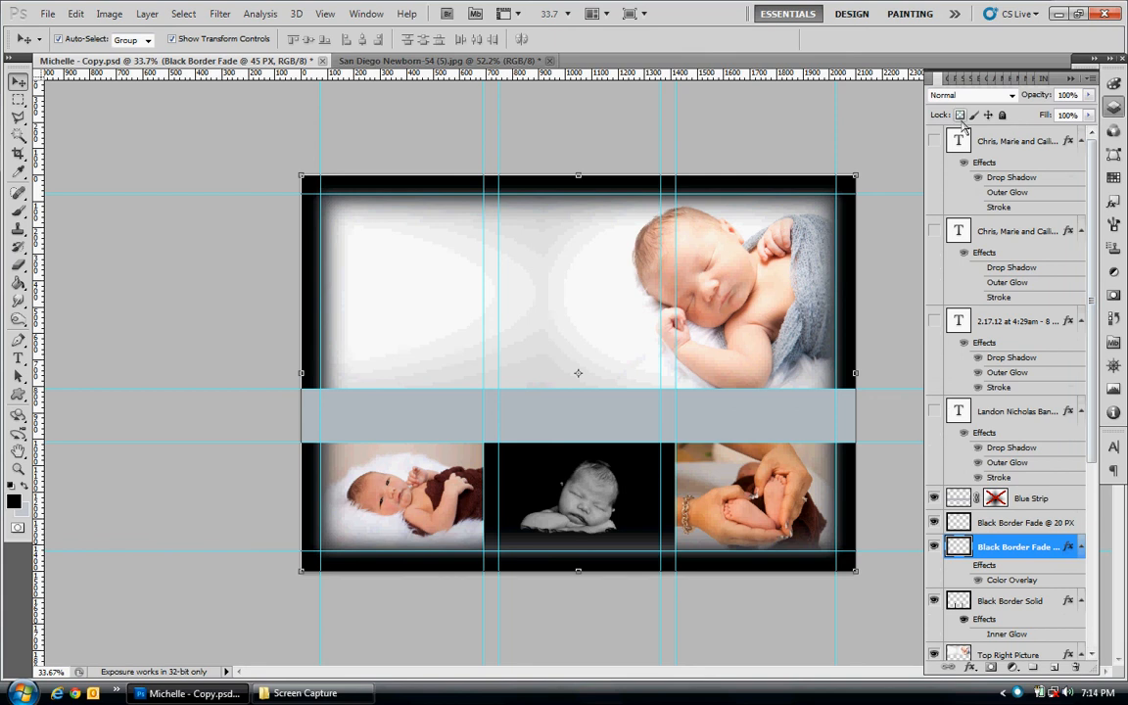